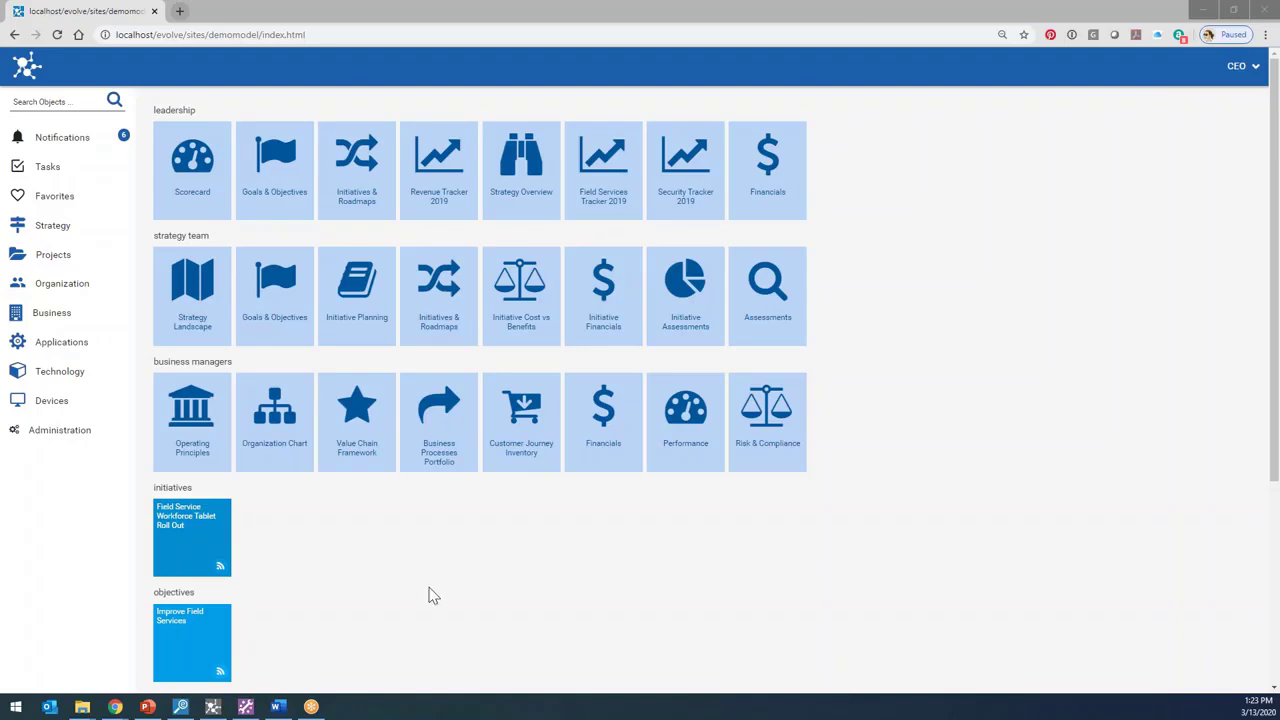
Step: Open the Organization Chart and drill down from Liberty Energy Corporation into its Application Landscape diagram
{"action": "left_click", "coordinate": [48, 283]}
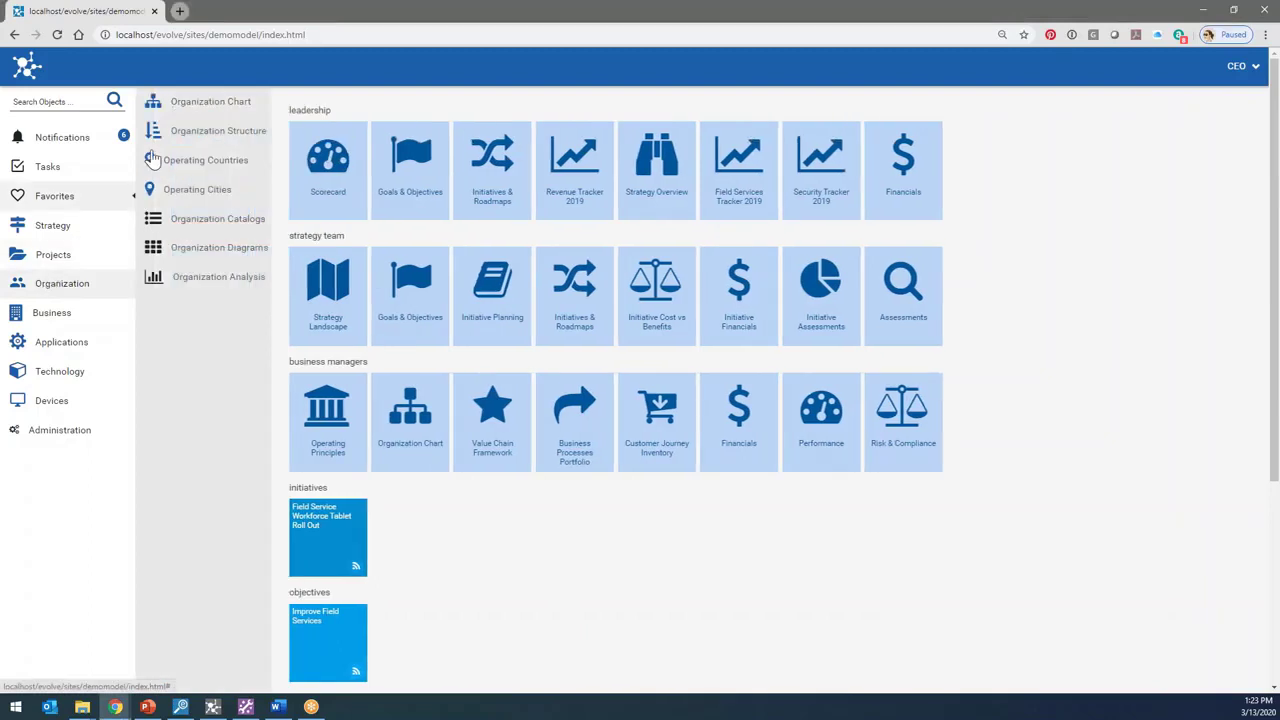
{"action": "left_click", "coordinate": [214, 104]}
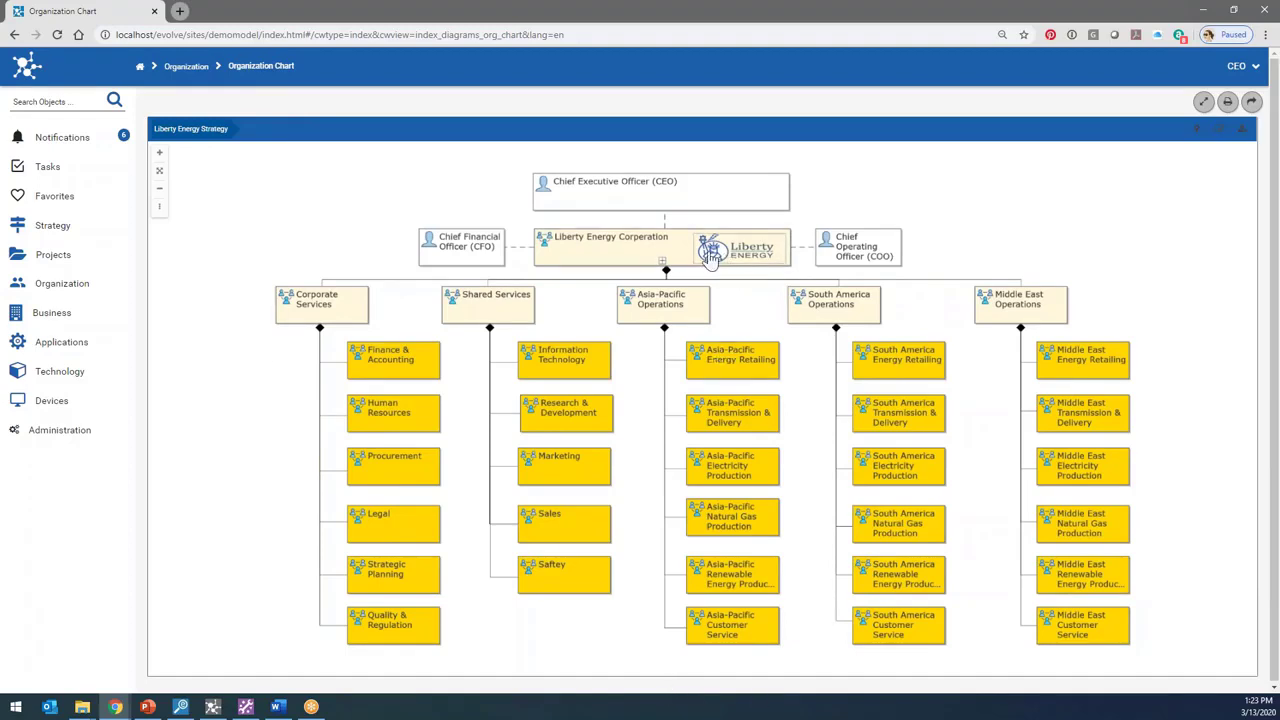
{"action": "left_click", "coordinate": [661, 264]}
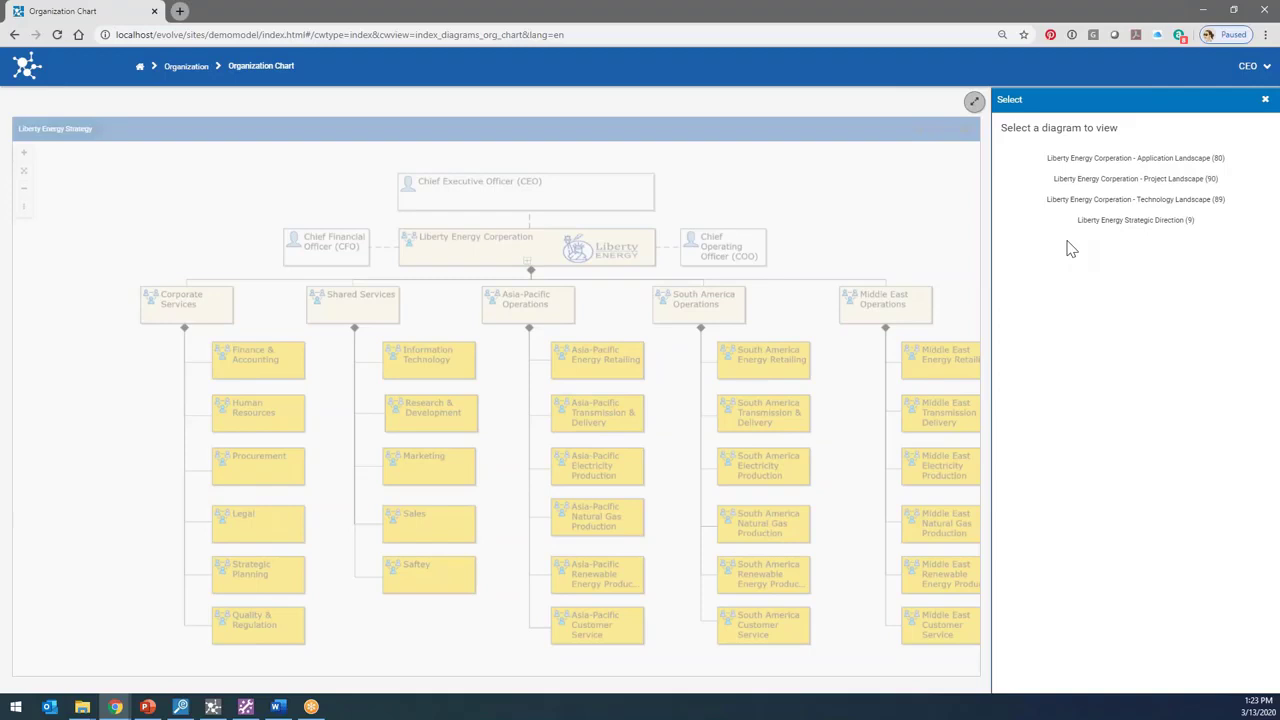
{"action": "left_click", "coordinate": [1137, 166]}
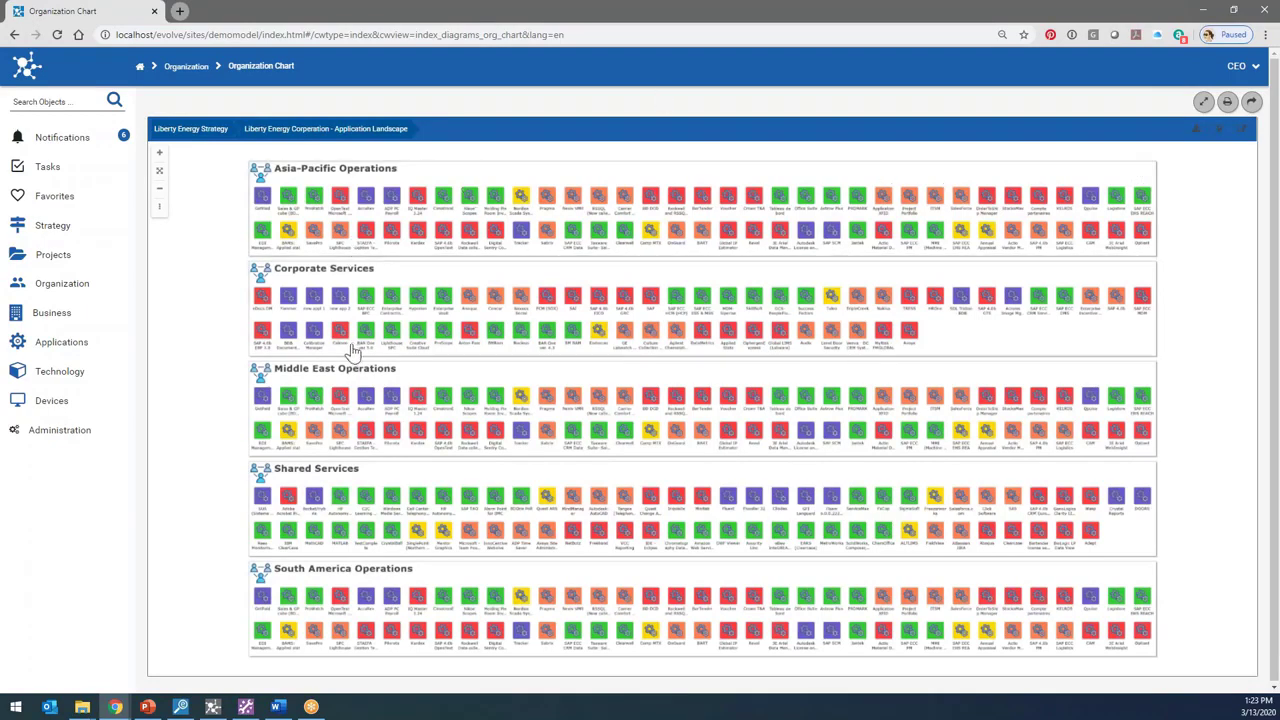
Step: Open the GetPaid application from Asia-Pacific Operations and review its properties, including the financial and compliance sections
{"action": "left_click", "coordinate": [160, 153]}
{"action": "left_click", "coordinate": [160, 153]}
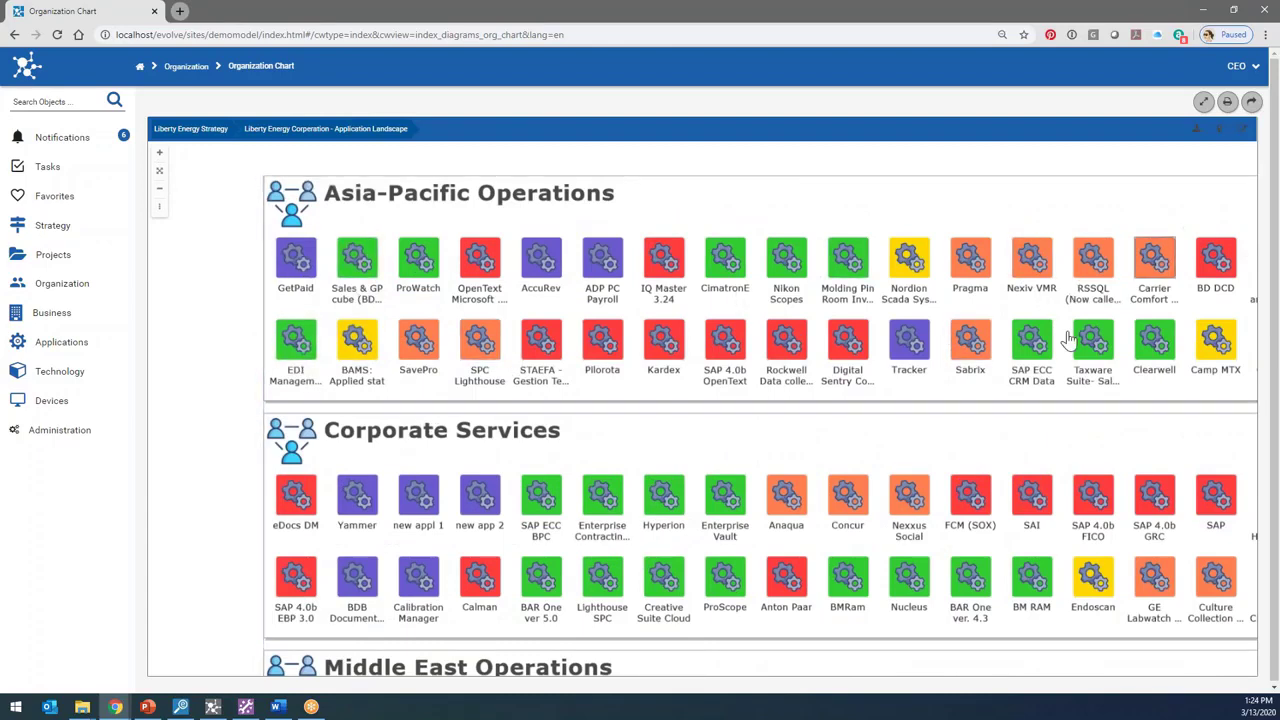
{"action": "left_click", "coordinate": [293, 270]}
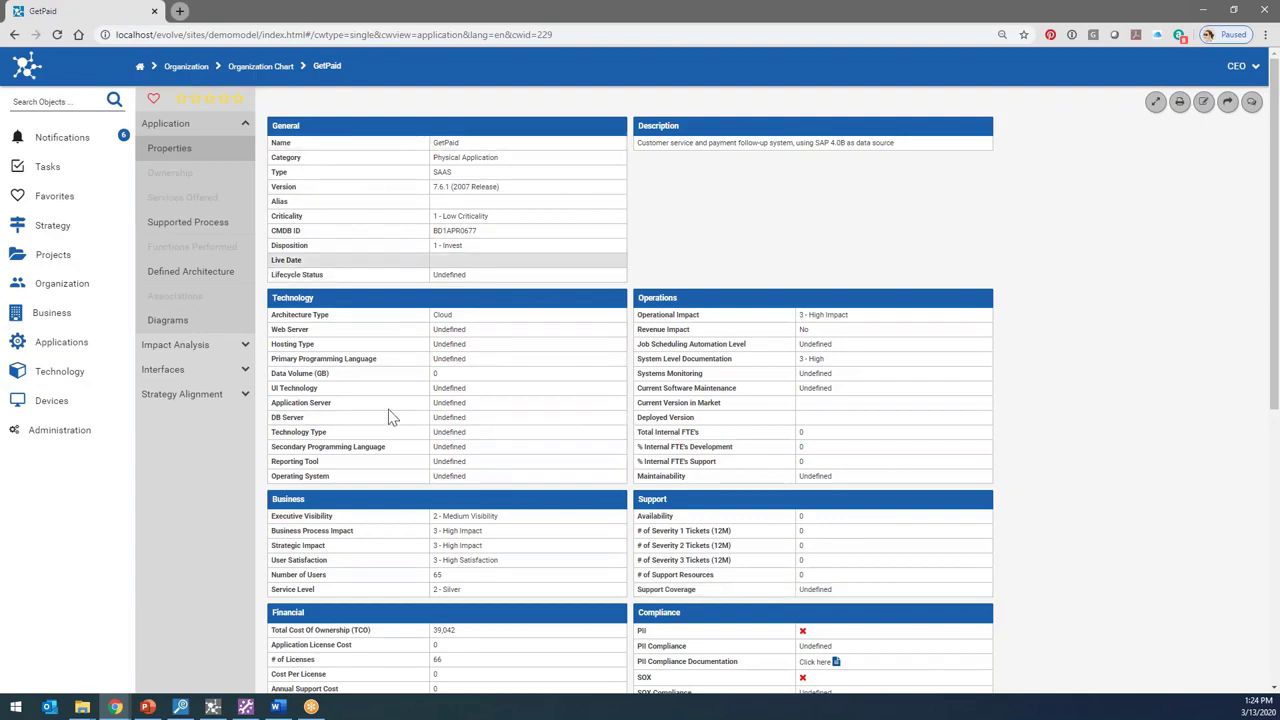
{"action": "scroll", "coordinate": [554, 591], "scroll_direction": "down", "scroll_amount": 2}
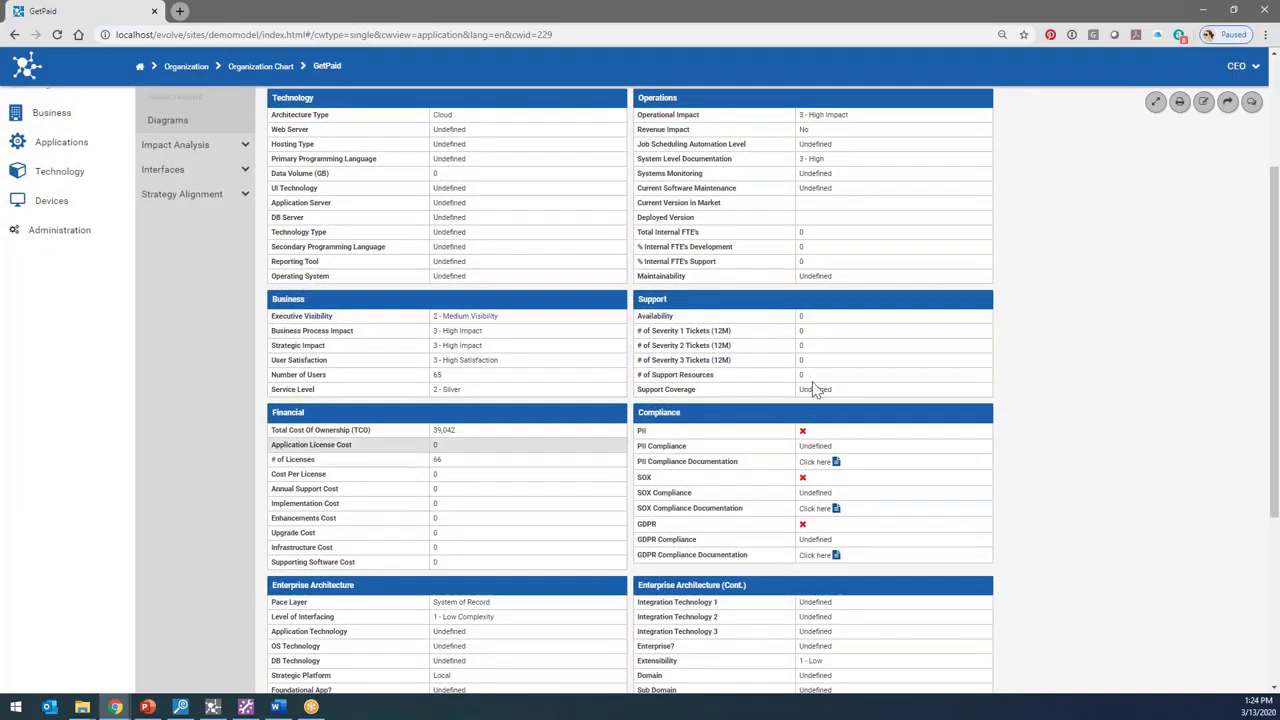
{"action": "scroll", "coordinate": [850, 500], "scroll_direction": "up", "scroll_amount": 2}
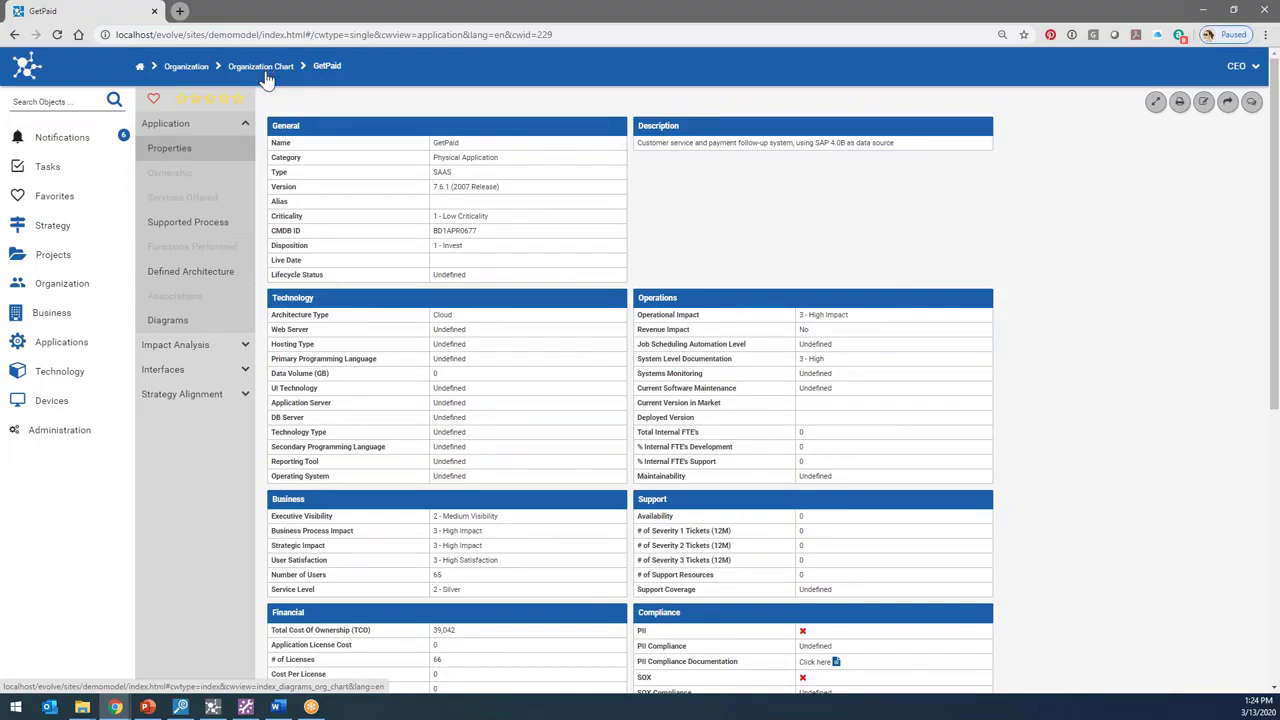
Step: View GetPaid's impact analysis overview and its interfaces overview
{"action": "left_click", "coordinate": [244, 347]}
{"action": "left_click", "coordinate": [176, 372]}
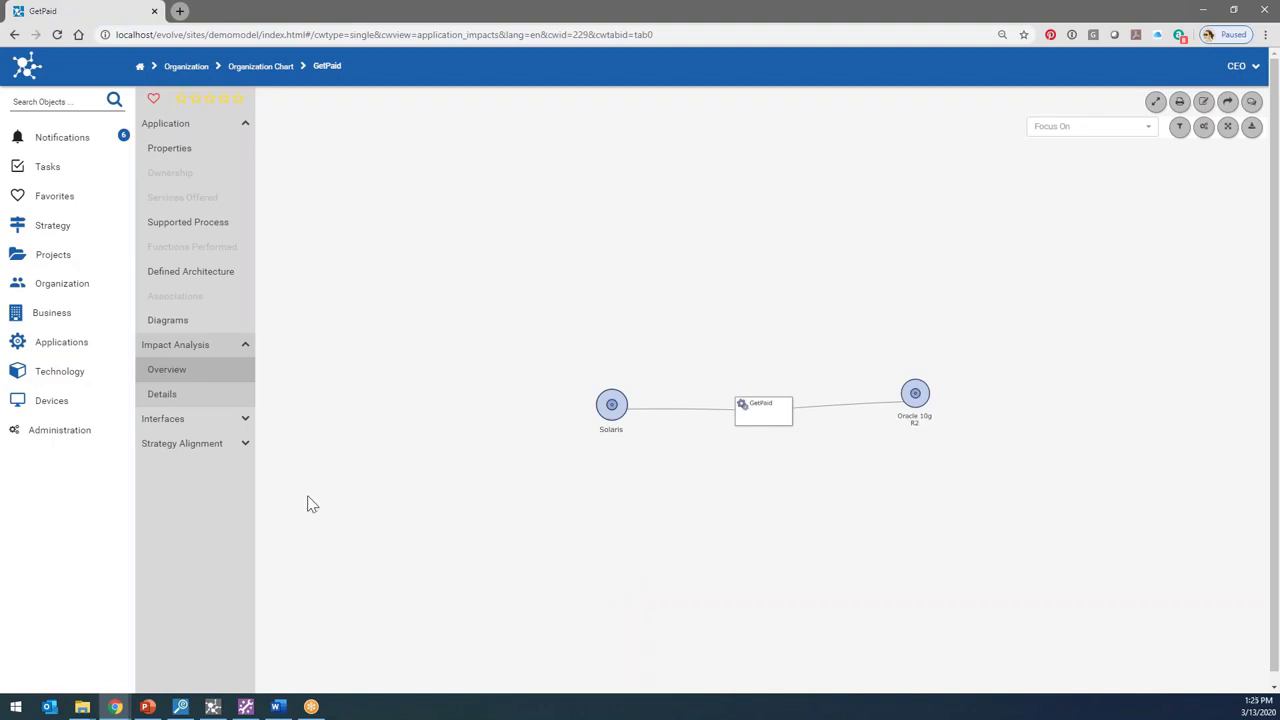
{"action": "left_click", "coordinate": [220, 422]}
{"action": "left_click", "coordinate": [204, 444]}
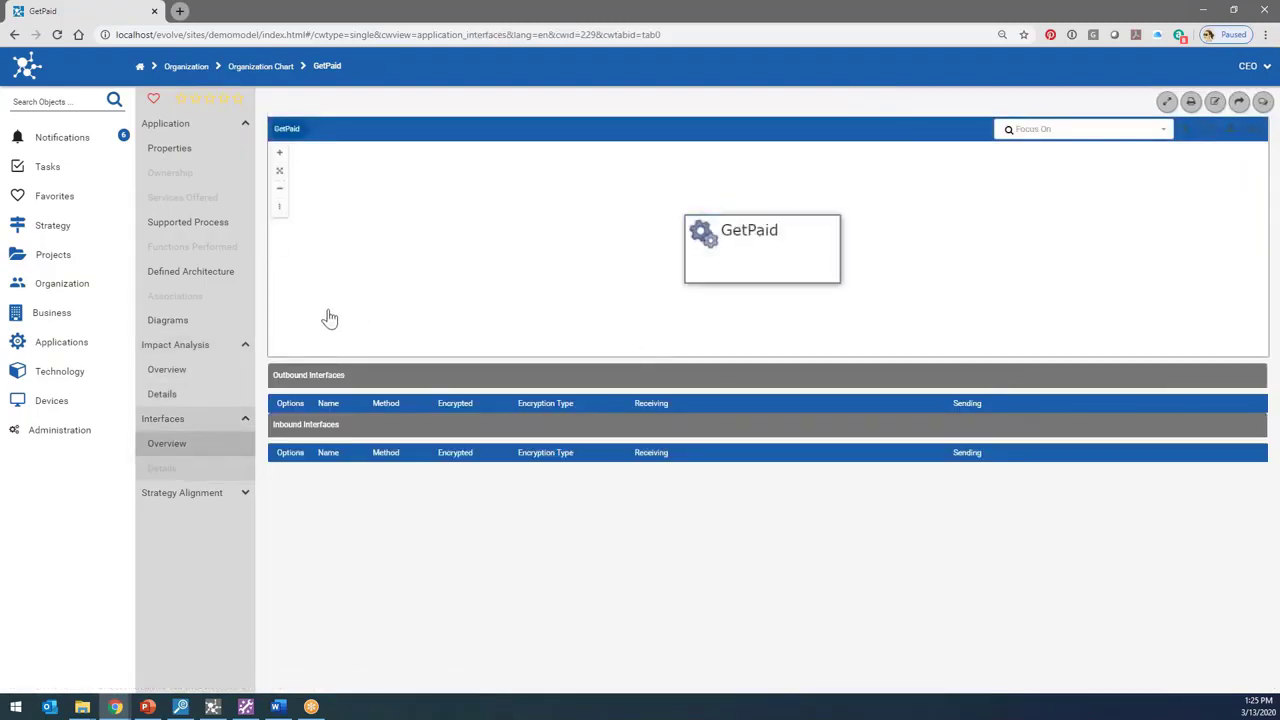
Step: Open the Application Landscape, search its Focus On list for "meter", and clear the search
{"action": "left_click", "coordinate": [97, 343]}
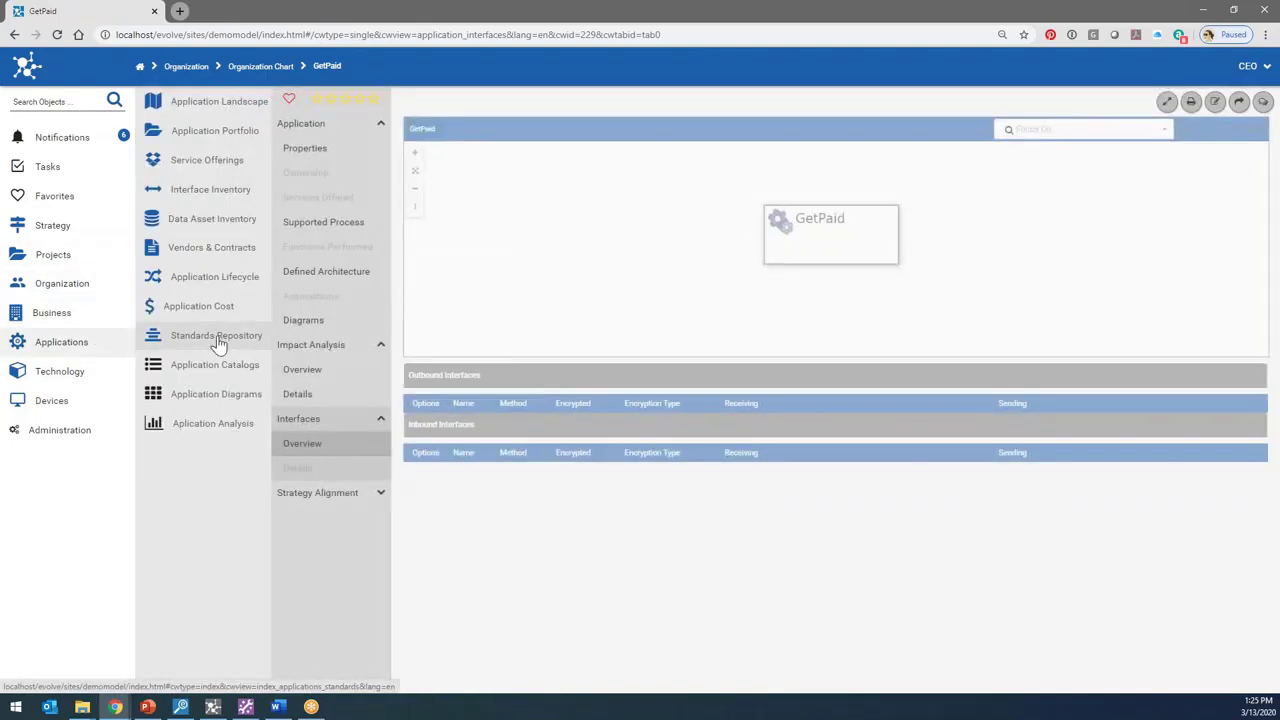
{"action": "left_click", "coordinate": [250, 104]}
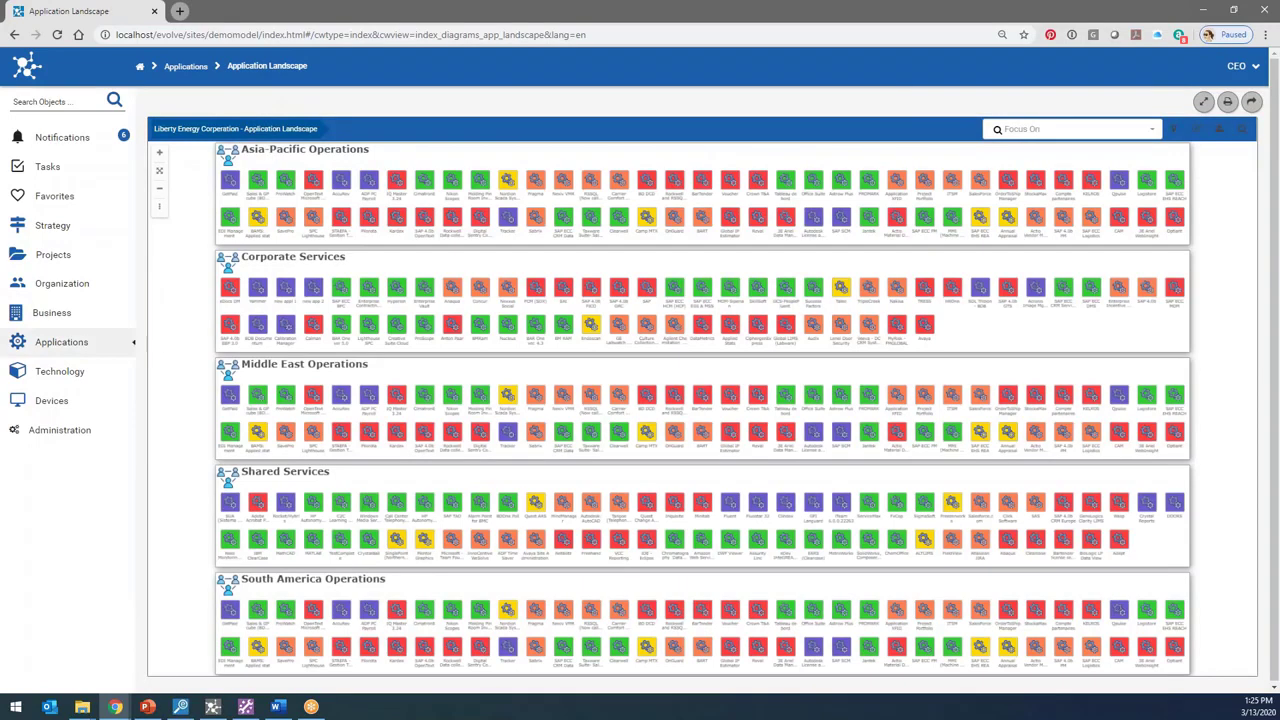
{"action": "left_click", "coordinate": [1073, 132]}
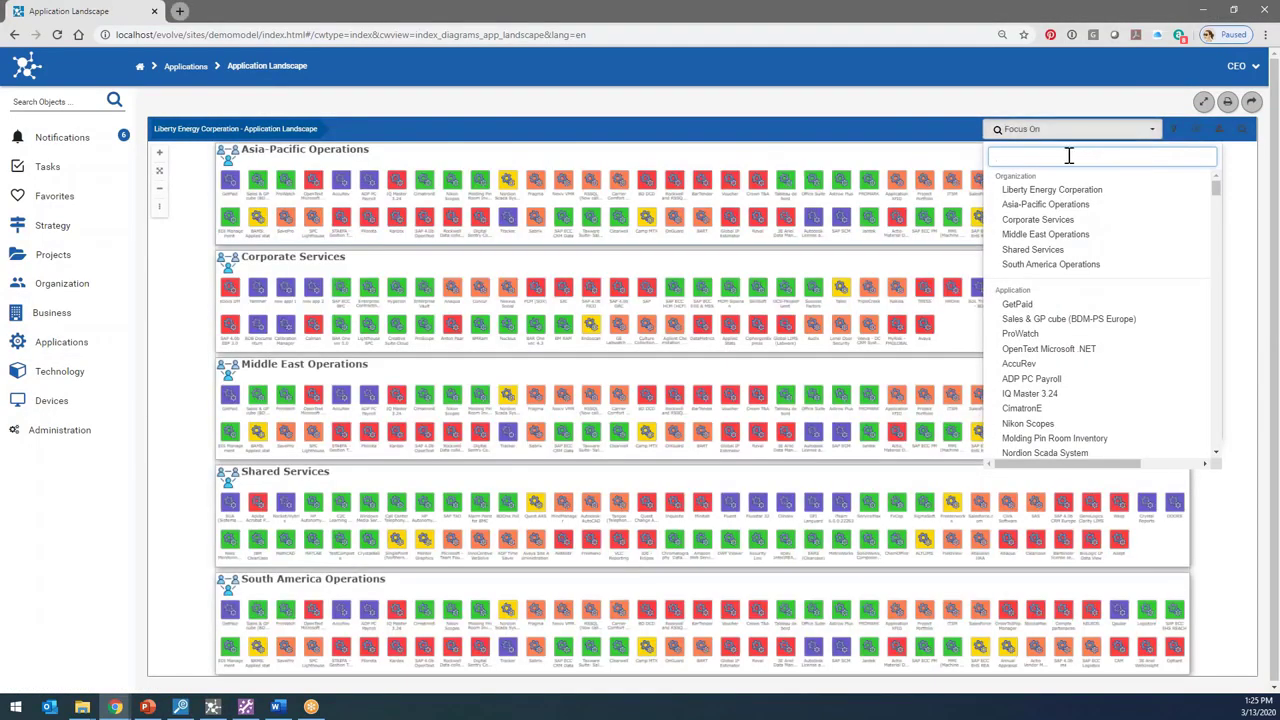
{"action": "type", "text": "meter"}
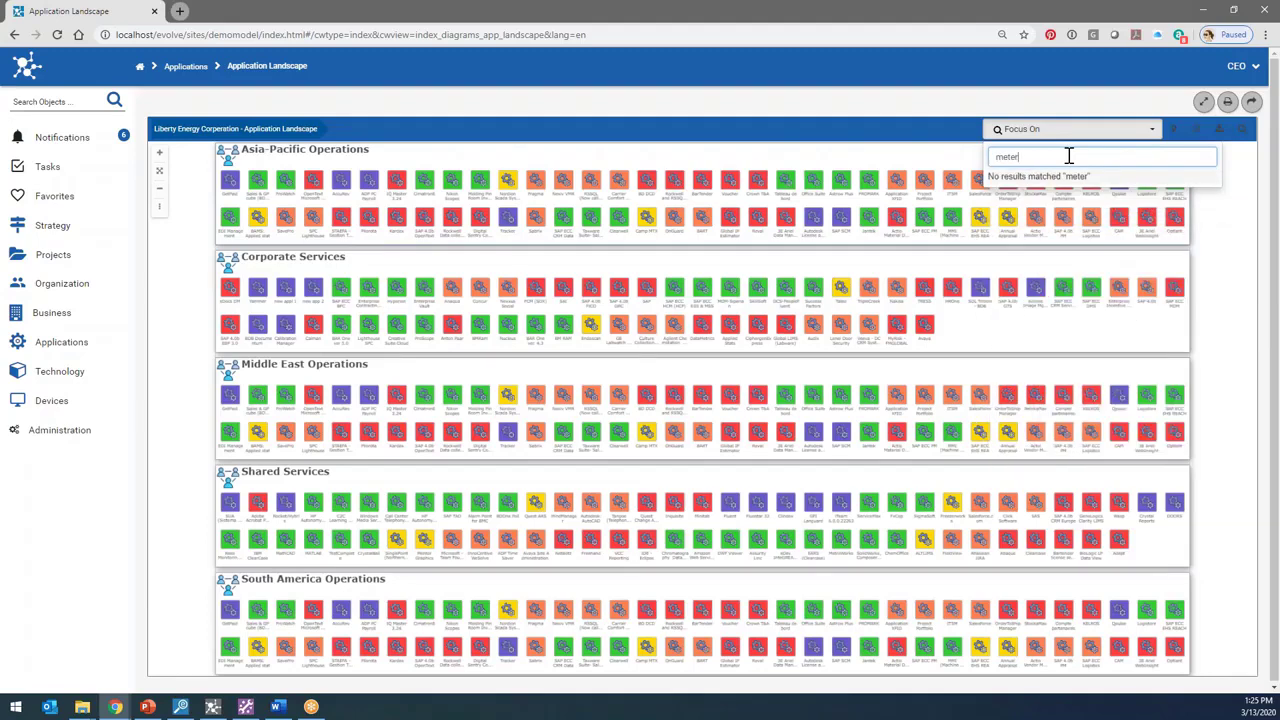
{"action": "key", "text": "BackSpace"}
{"action": "key", "text": "BackSpace"}
{"action": "key", "text": "BackSpace"}
{"action": "key", "text": "BackSpace"}
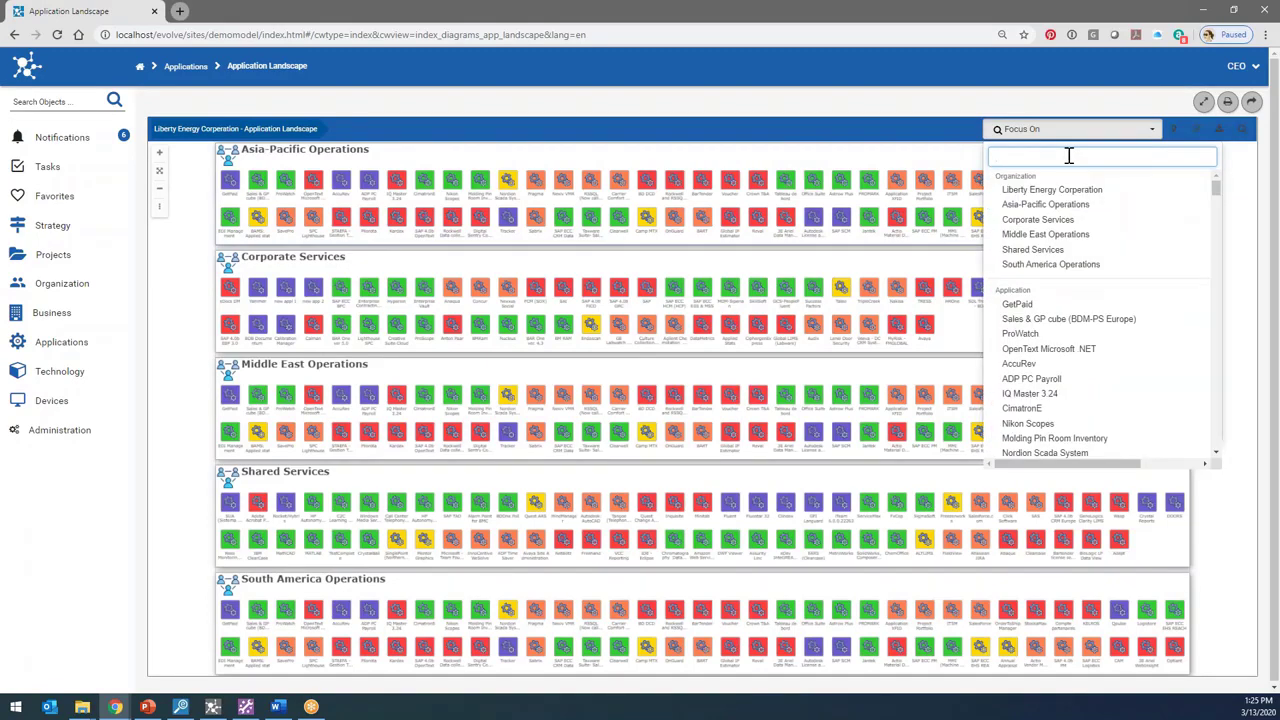
Step: Browse the full Focus On list and zoom the landscape to one of its entries
{"action": "scroll", "coordinate": [1069, 365], "scroll_direction": "down", "scroll_amount": 3}
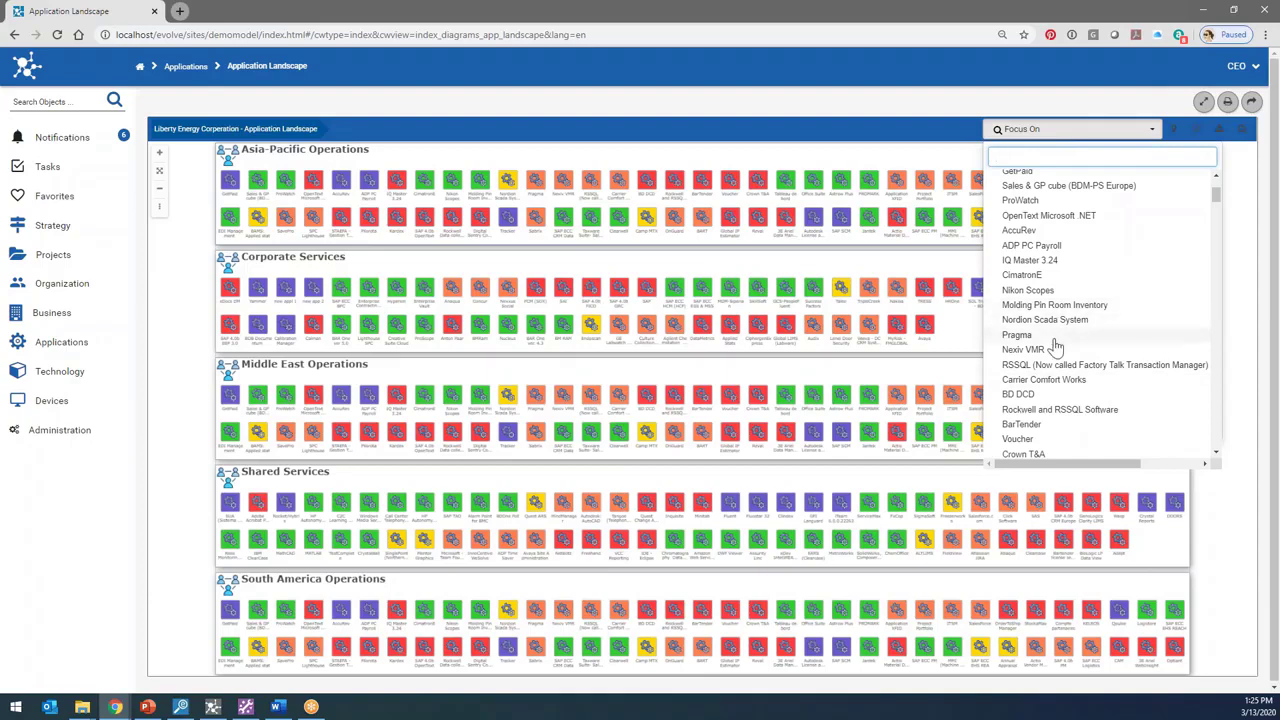
{"action": "scroll", "coordinate": [1055, 345], "scroll_direction": "down", "scroll_amount": 10}
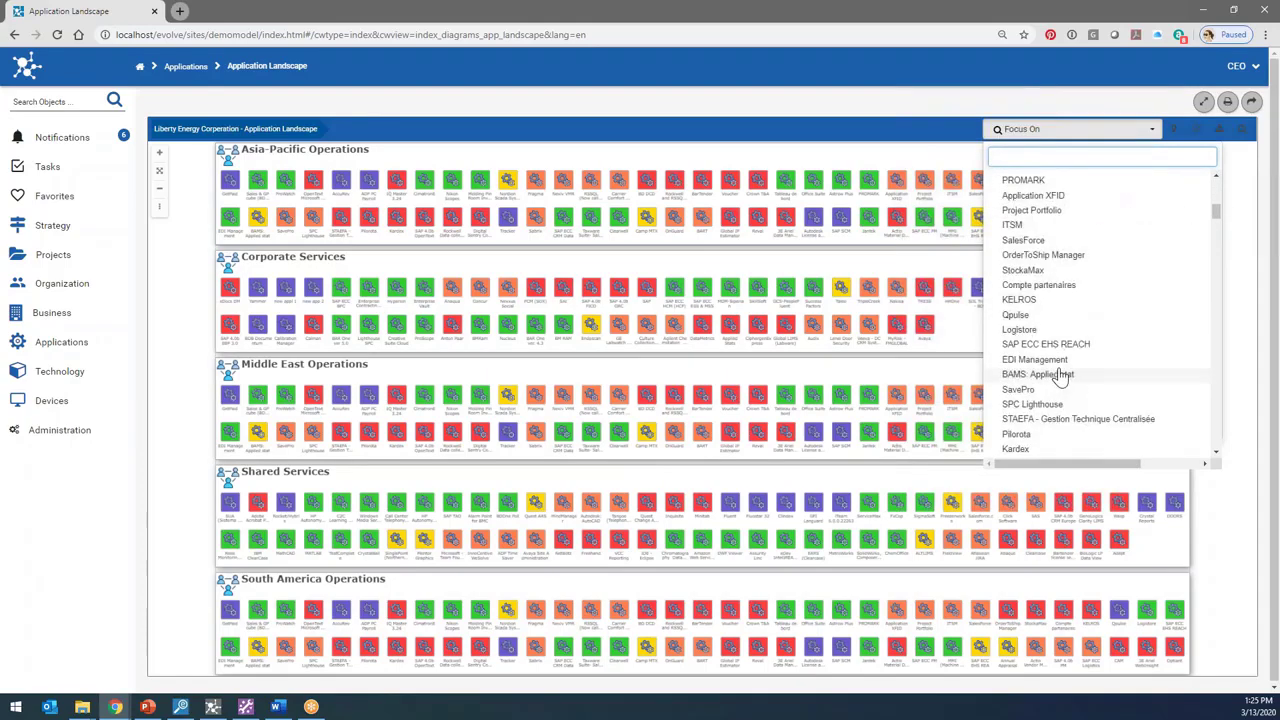
{"action": "scroll", "coordinate": [1060, 378], "scroll_direction": "down", "scroll_amount": 10}
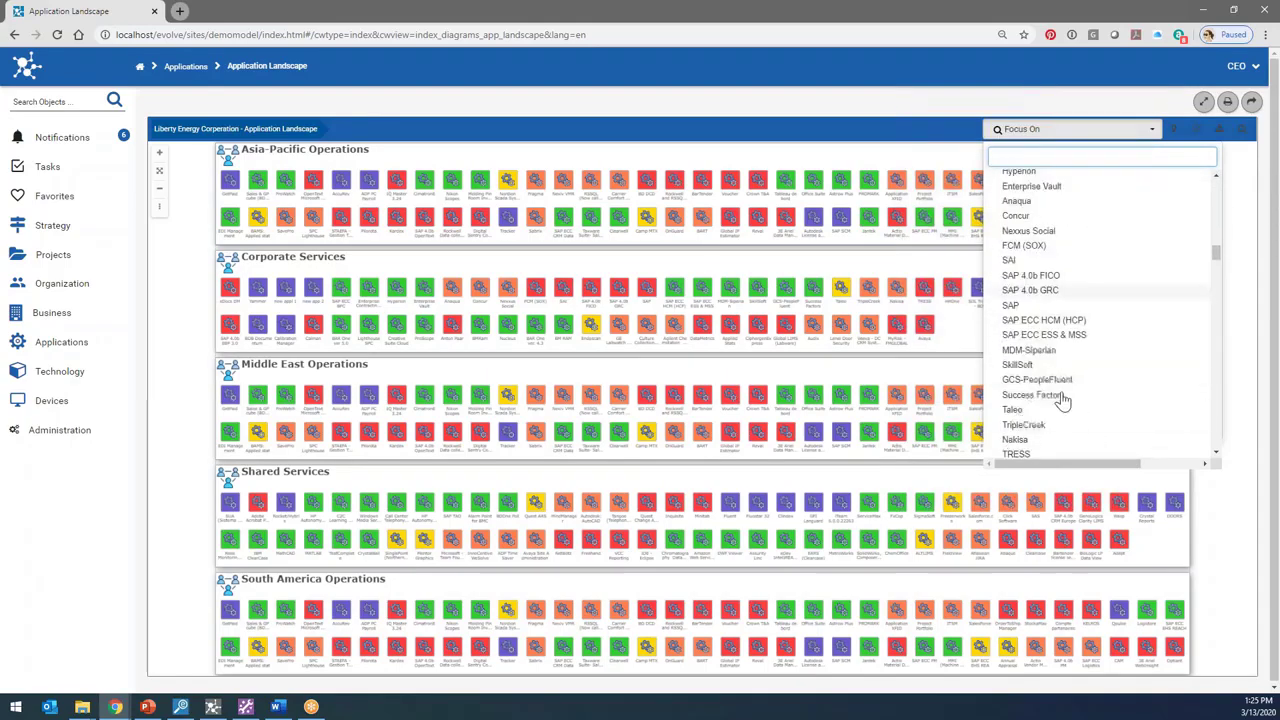
{"action": "left_click_drag", "start_coordinate": [1217, 254], "coordinate": [1203, 398]}
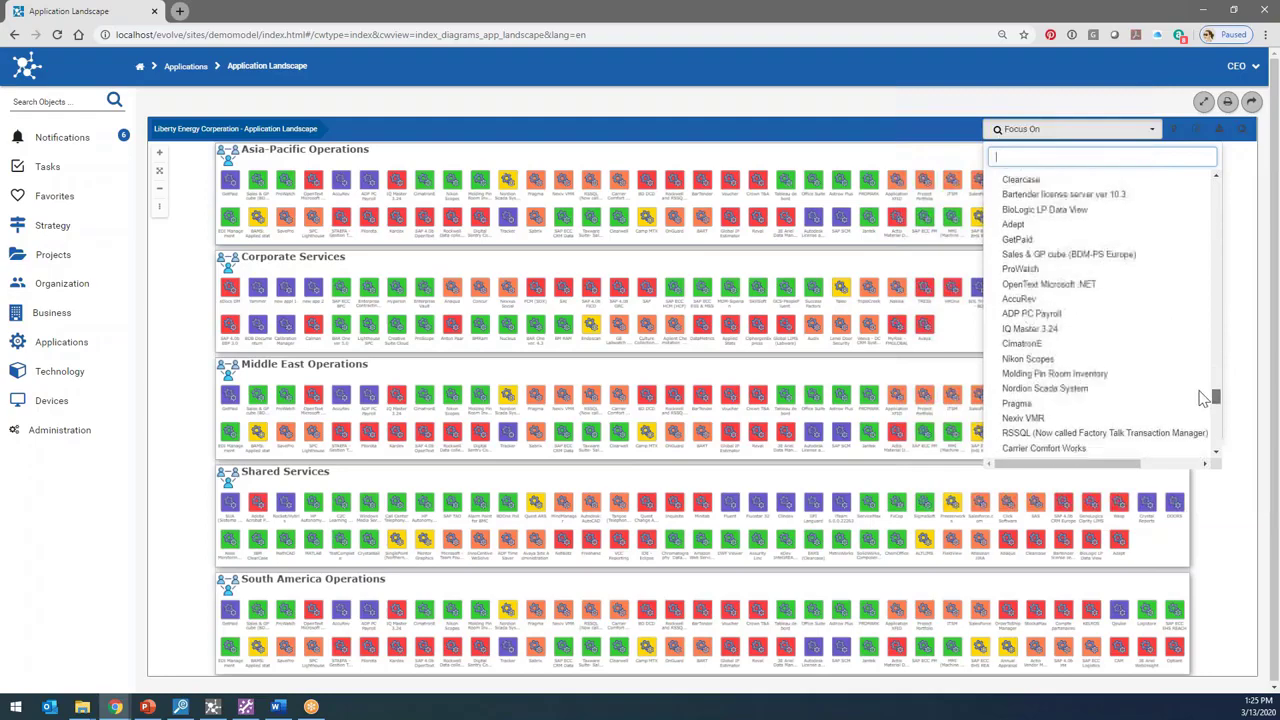
{"action": "left_click", "coordinate": [1029, 390]}
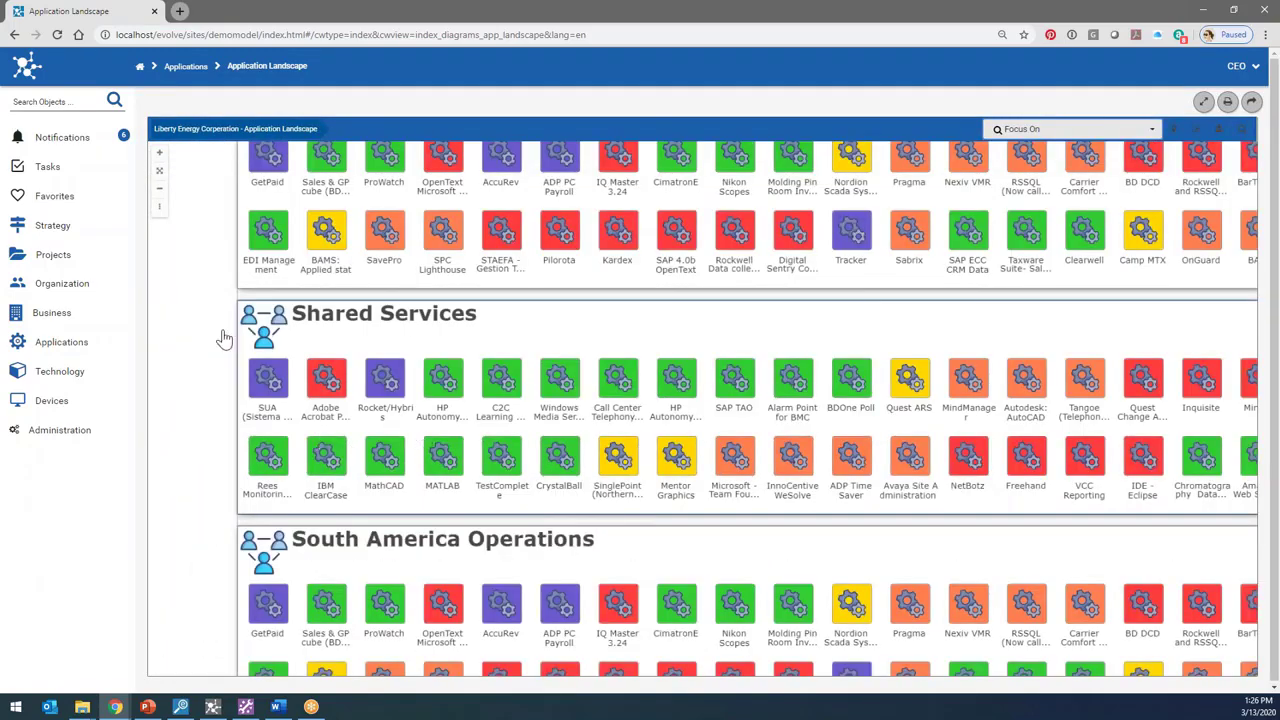
Step: Open the catalog of the Application Portfolio and filter it by name to find the Meter Management System
{"action": "left_click", "coordinate": [46, 347]}
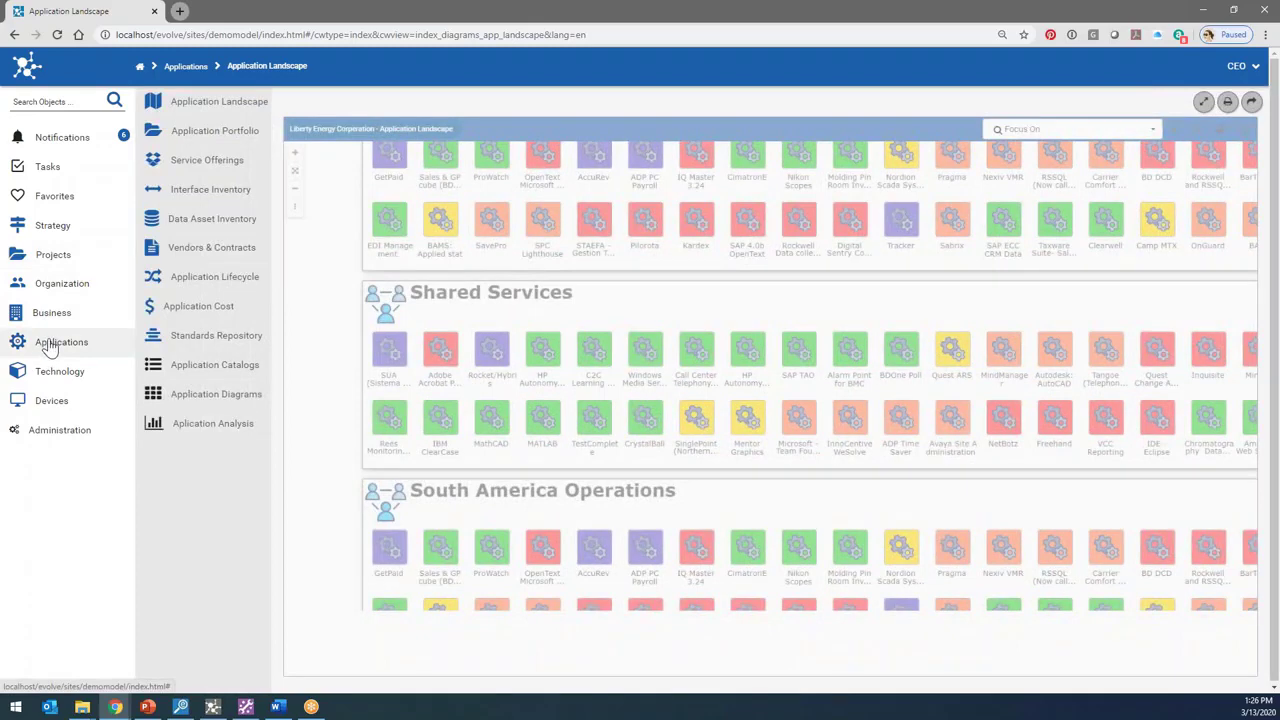
{"action": "left_click", "coordinate": [222, 137]}
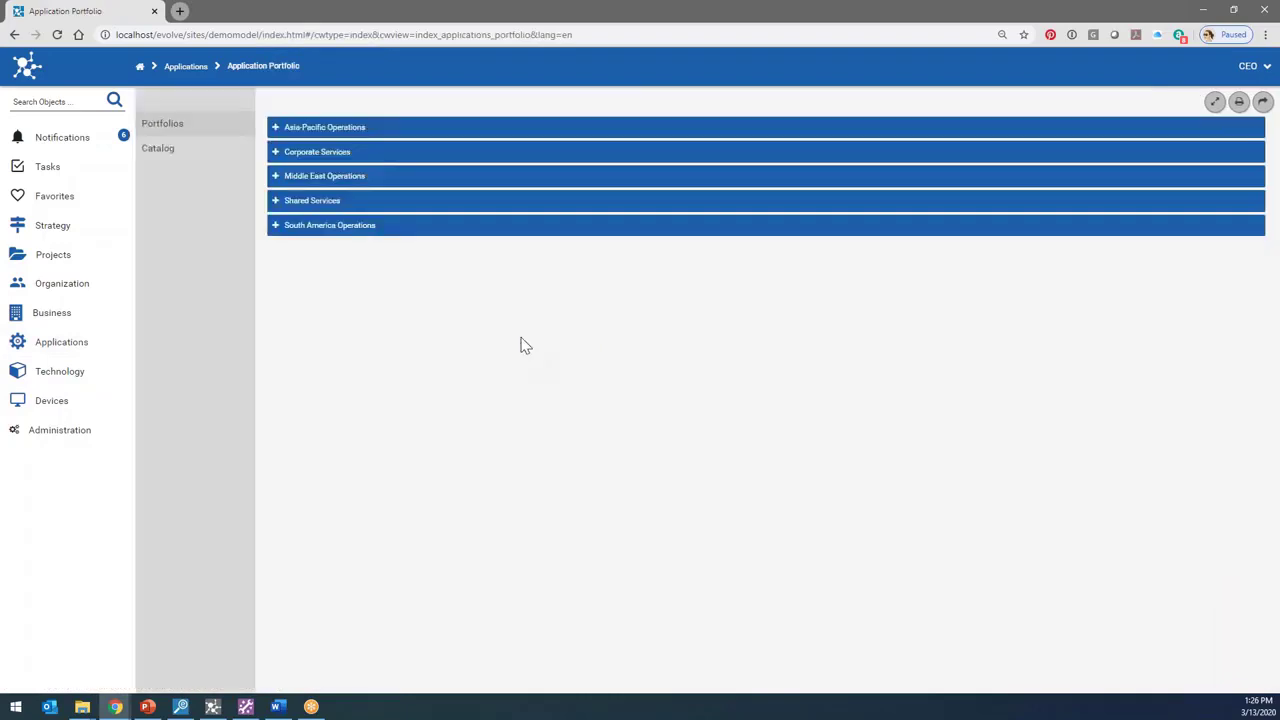
{"action": "left_click", "coordinate": [177, 149]}
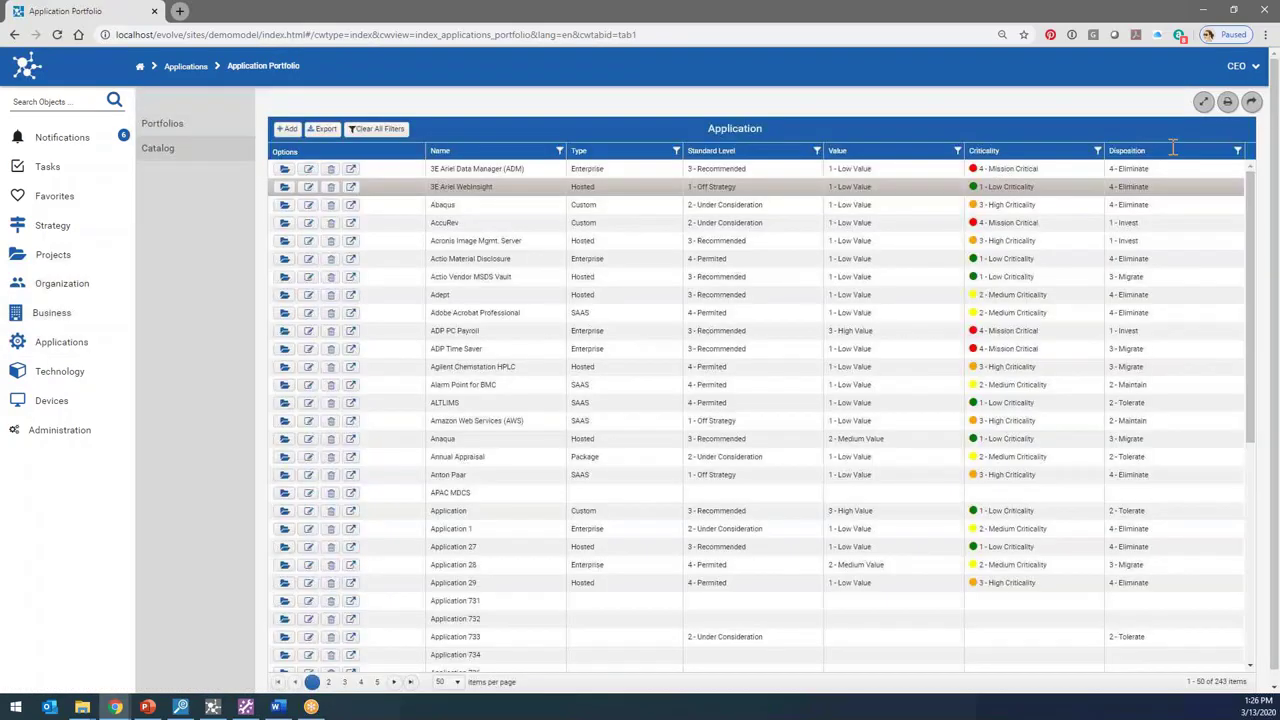
{"action": "left_click", "coordinate": [559, 151]}
{"action": "left_click", "coordinate": [591, 239]}
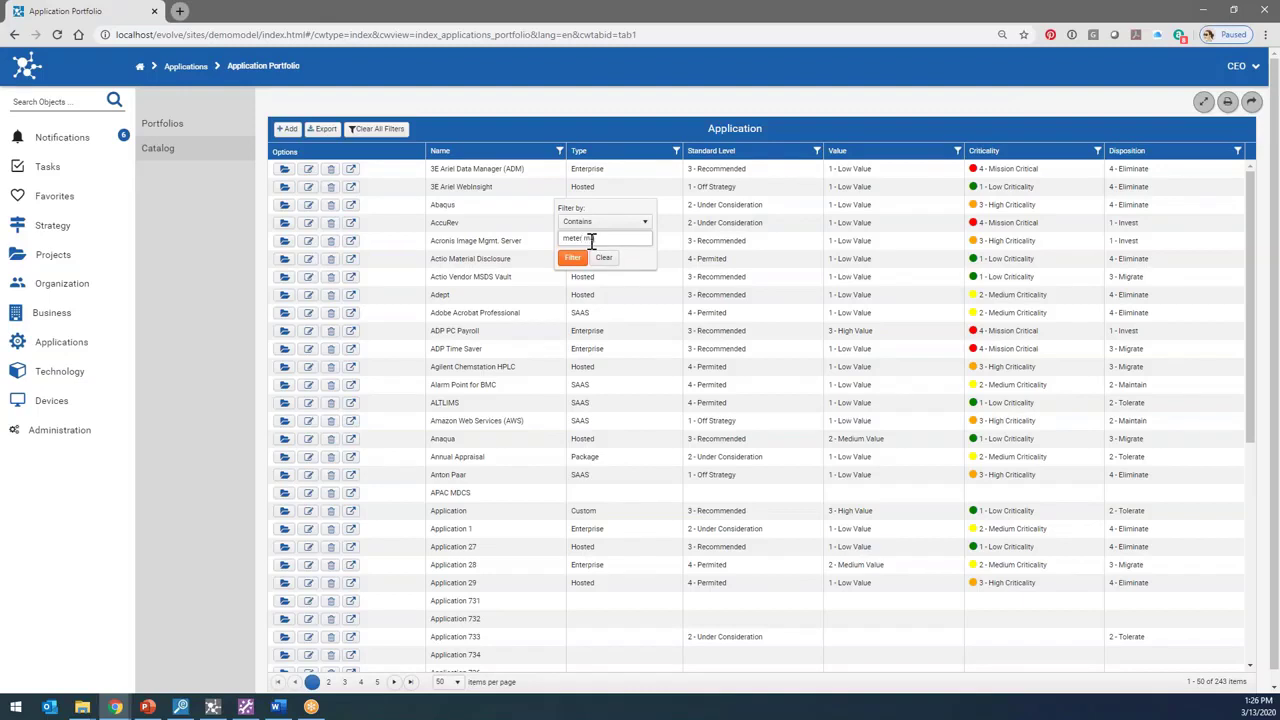
{"action": "key", "text": "Return"}
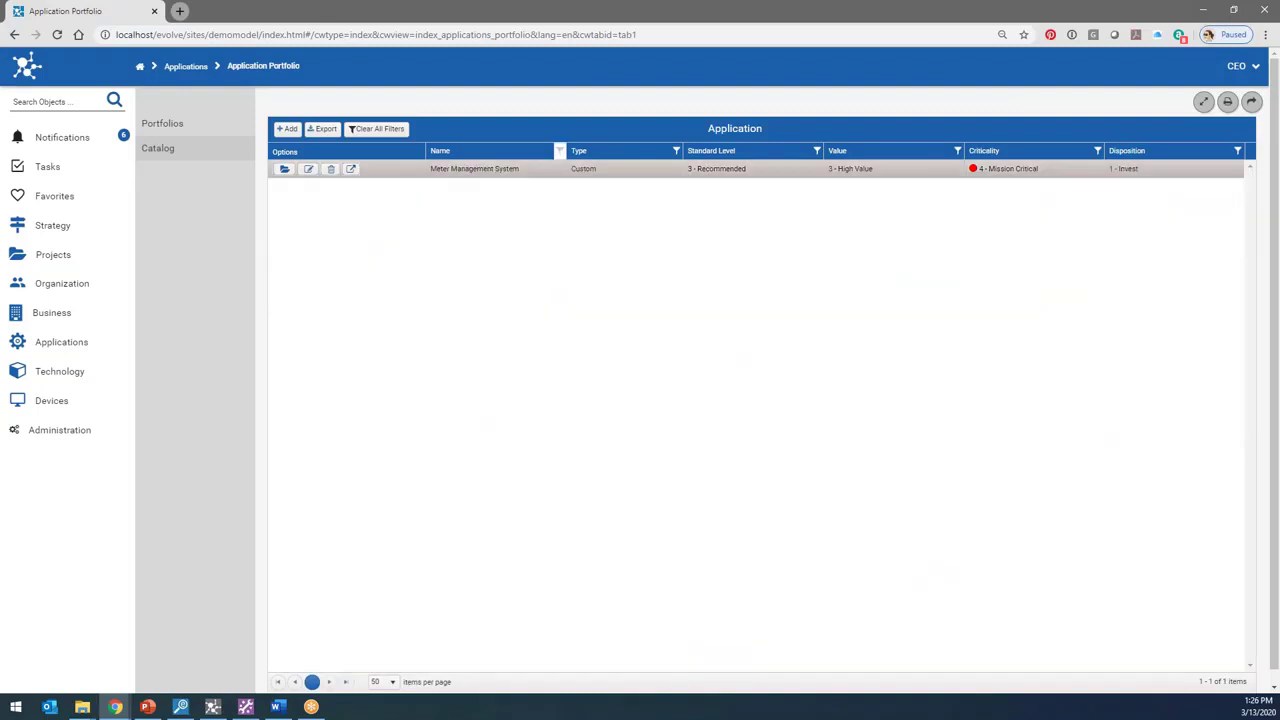
Step: Open the Meter Management System and examine its impact analysis overview, from connected technologies to the Field Service Workforce initiative
{"action": "left_click", "coordinate": [285, 172]}
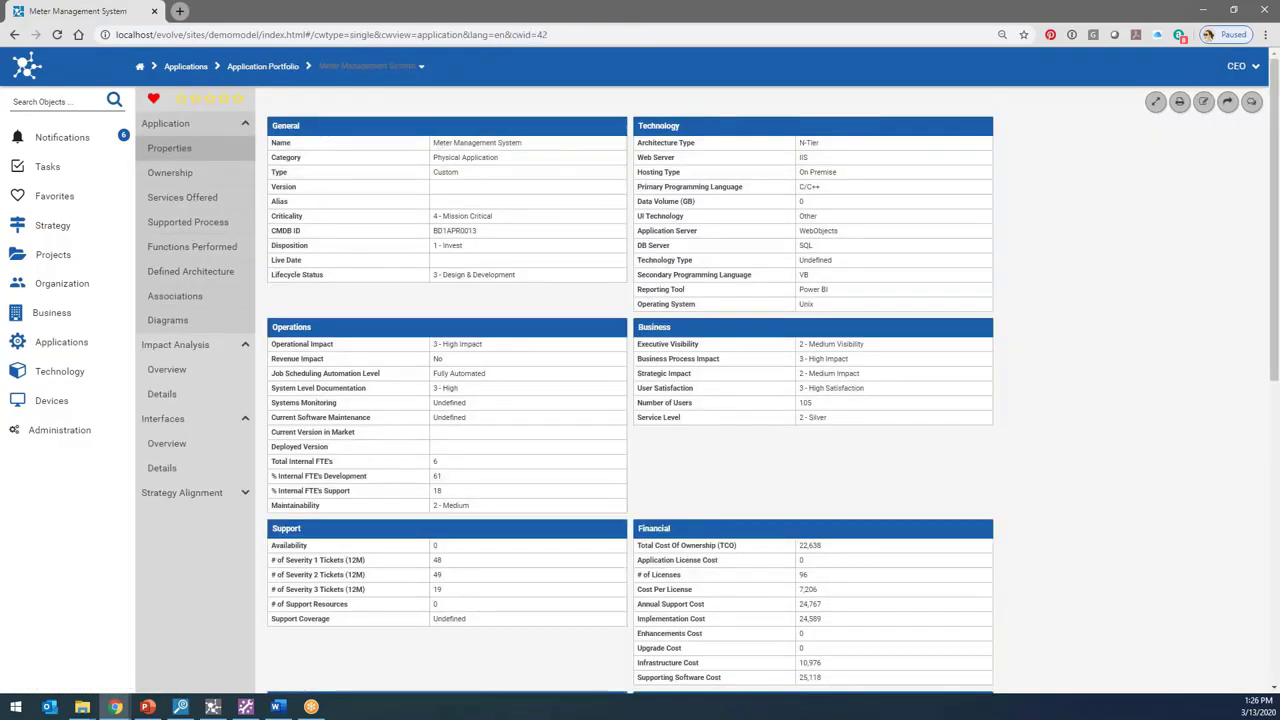
{"action": "left_click", "coordinate": [167, 377]}
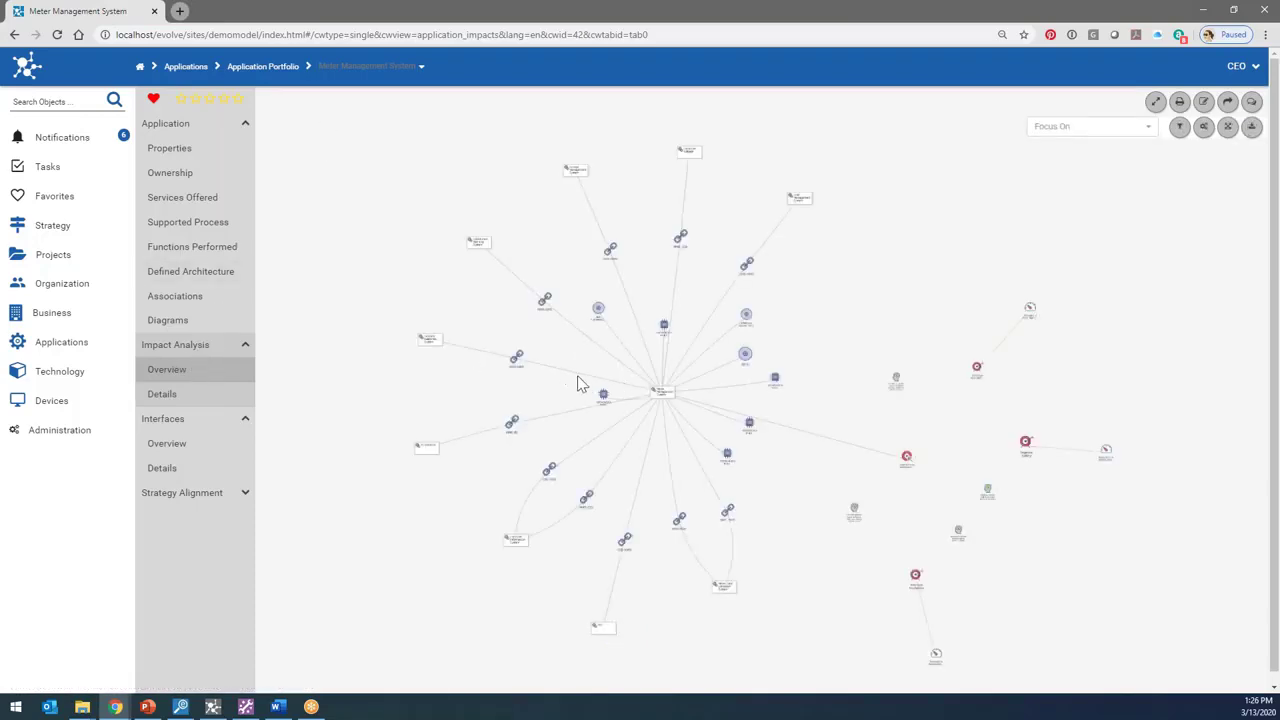
{"action": "scroll", "coordinate": [578, 384], "scroll_direction": "up", "scroll_amount": 6}
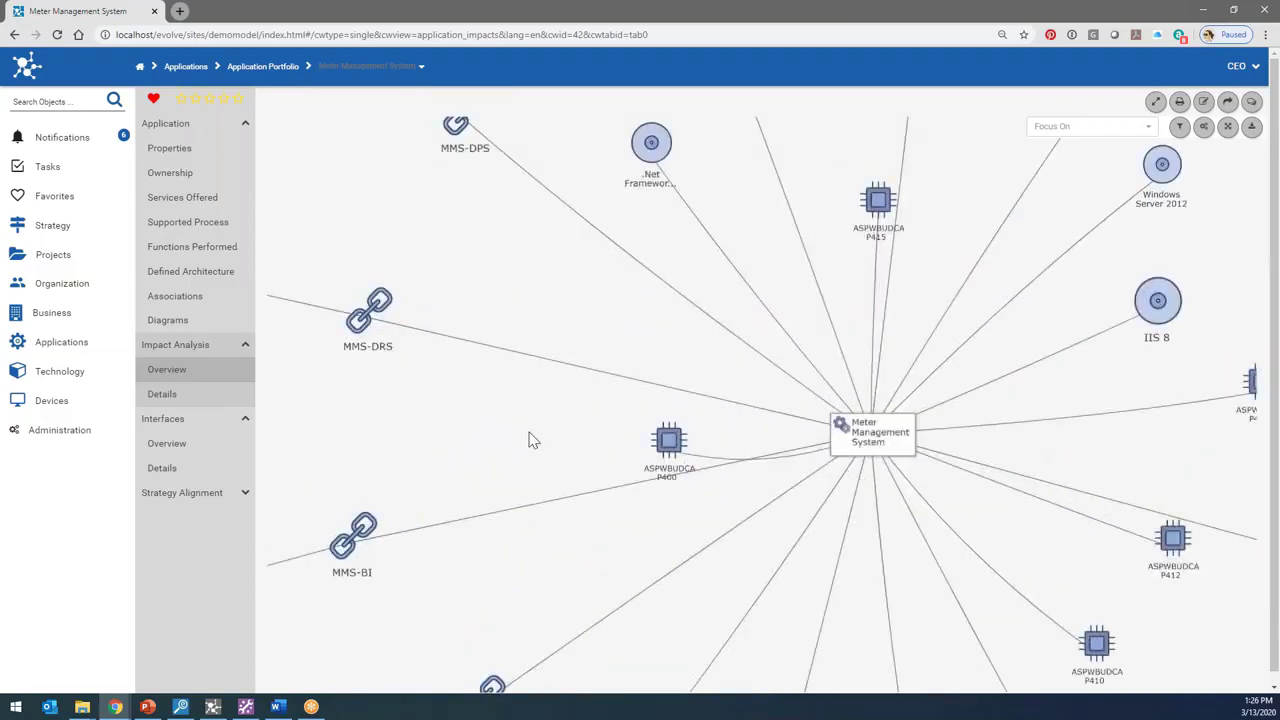
{"action": "left_click_drag", "start_coordinate": [482, 221], "coordinate": [427, 353]}
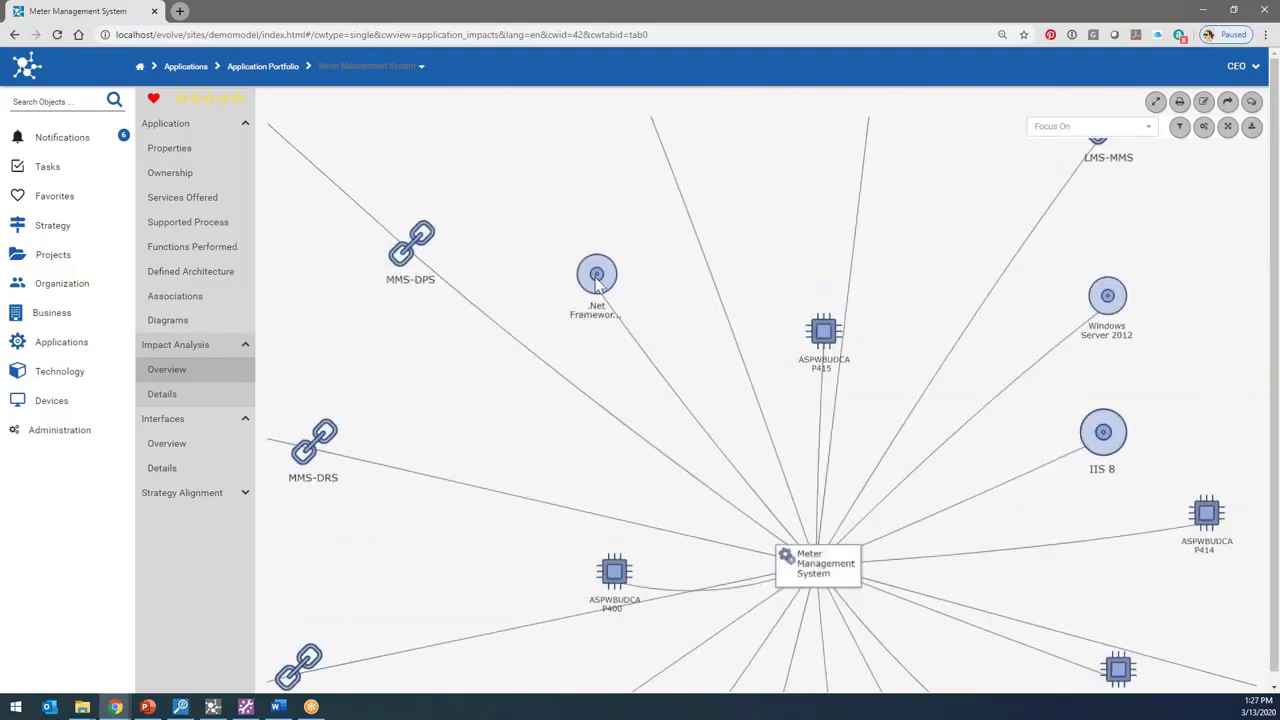
{"action": "left_click_drag", "start_coordinate": [652, 362], "coordinate": [377, 308]}
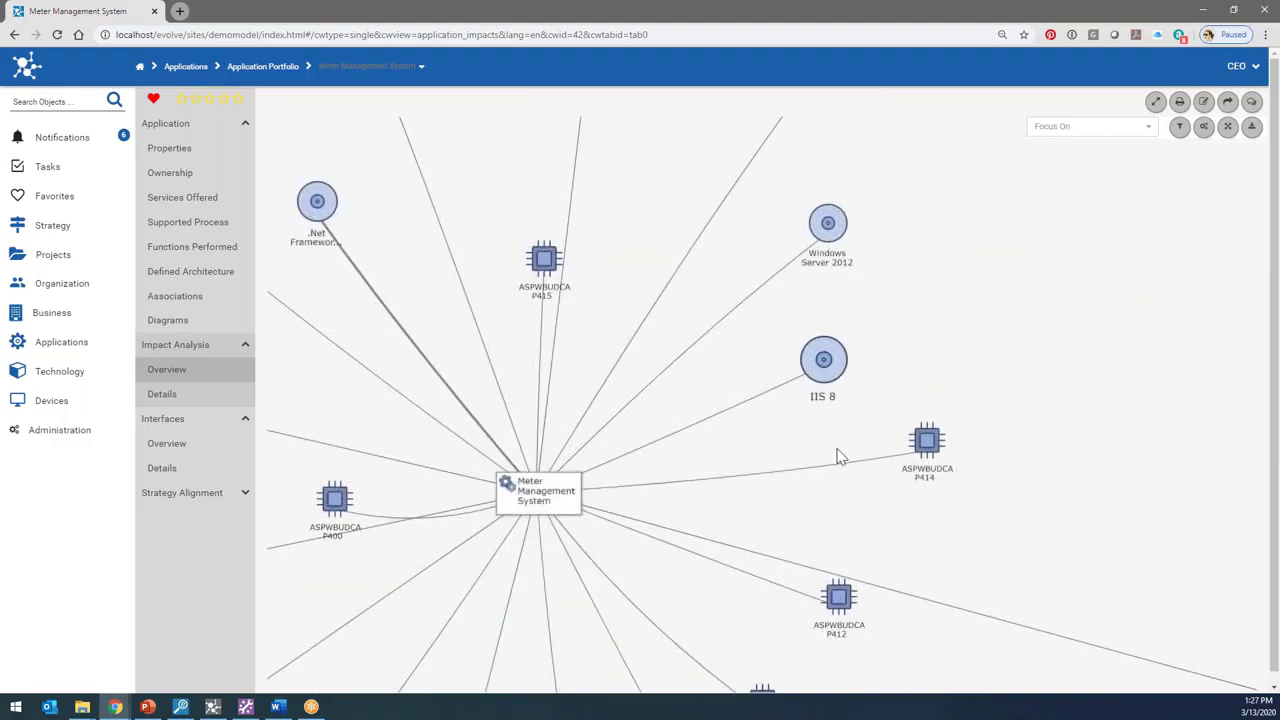
{"action": "scroll", "coordinate": [850, 459], "scroll_direction": "down", "scroll_amount": 2}
{"action": "left_click_drag", "start_coordinate": [1028, 483], "coordinate": [422, 385]}
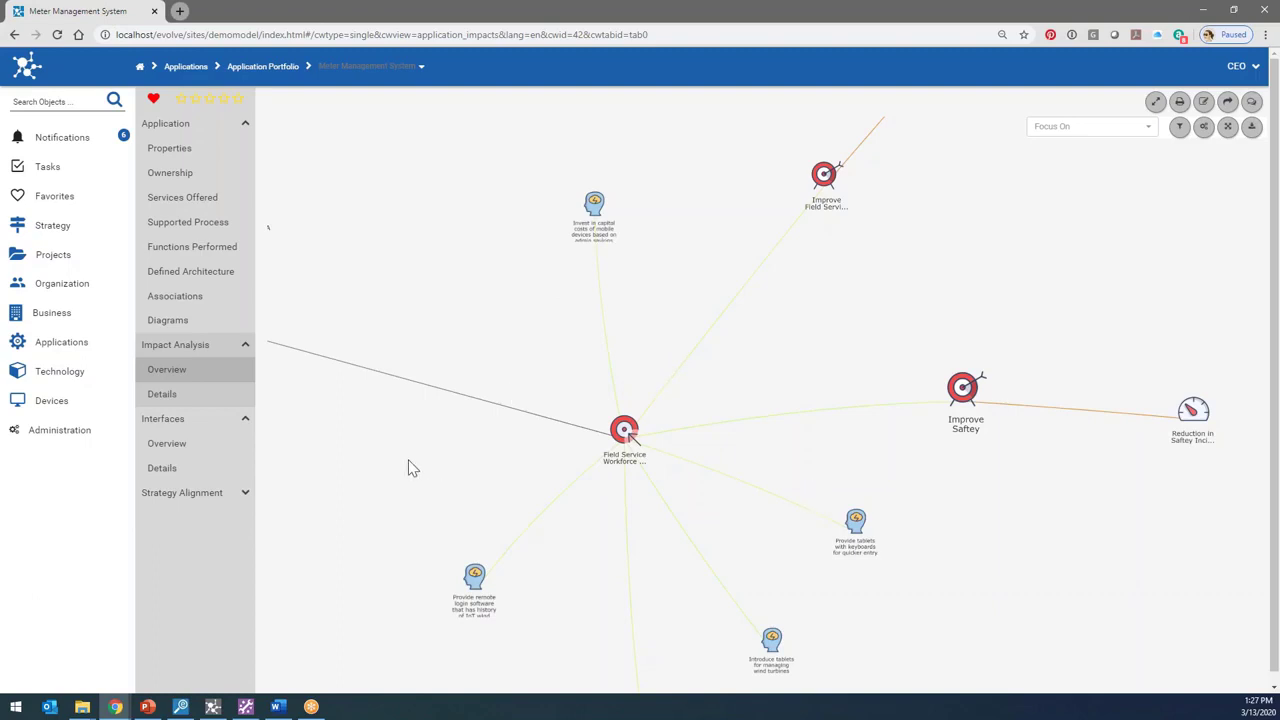
Step: Open the business Value Chain Framework, drill down into Metering, and view a diagram of its Meter-to-Cash Process
{"action": "left_click", "coordinate": [58, 318]}
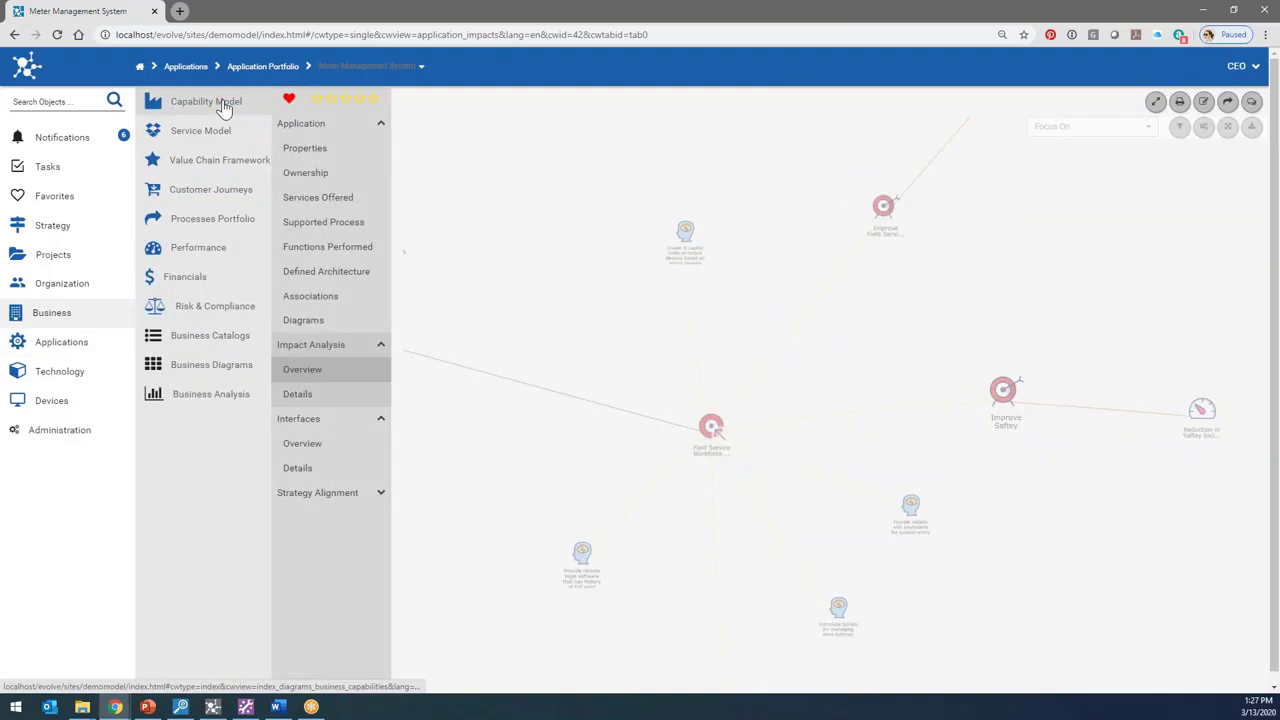
{"action": "left_click", "coordinate": [206, 161]}
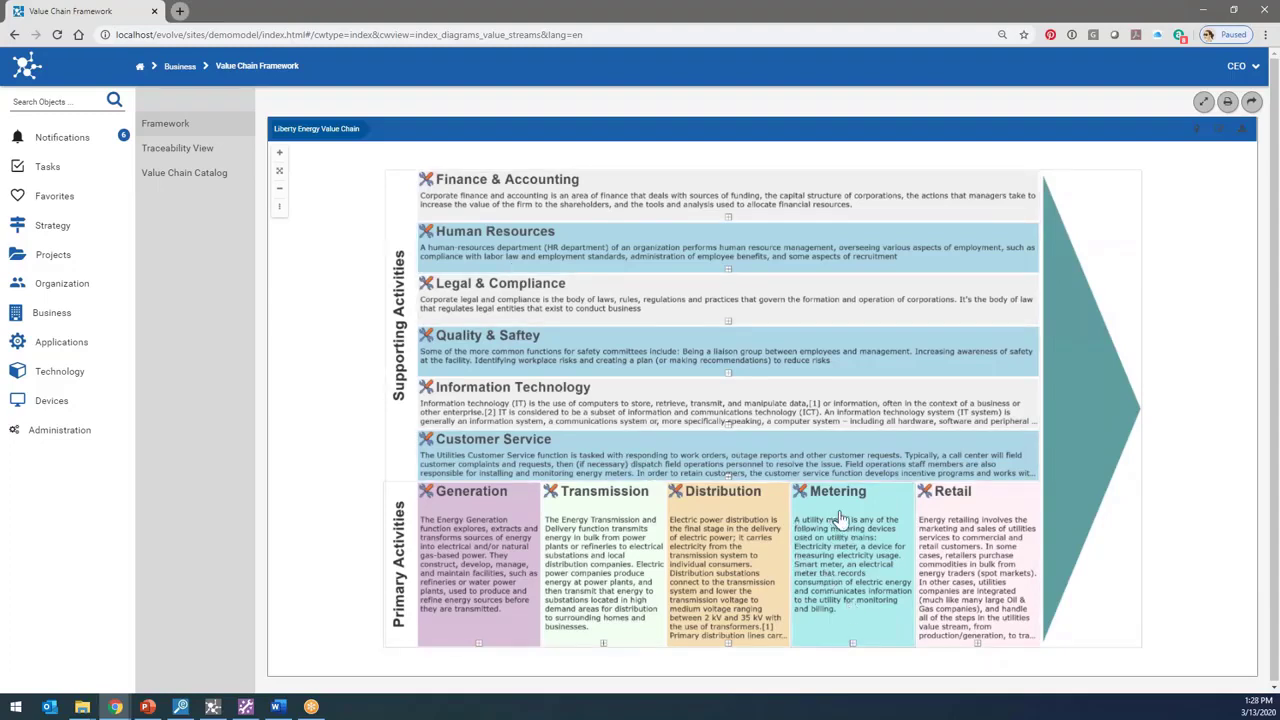
{"action": "left_click", "coordinate": [854, 650]}
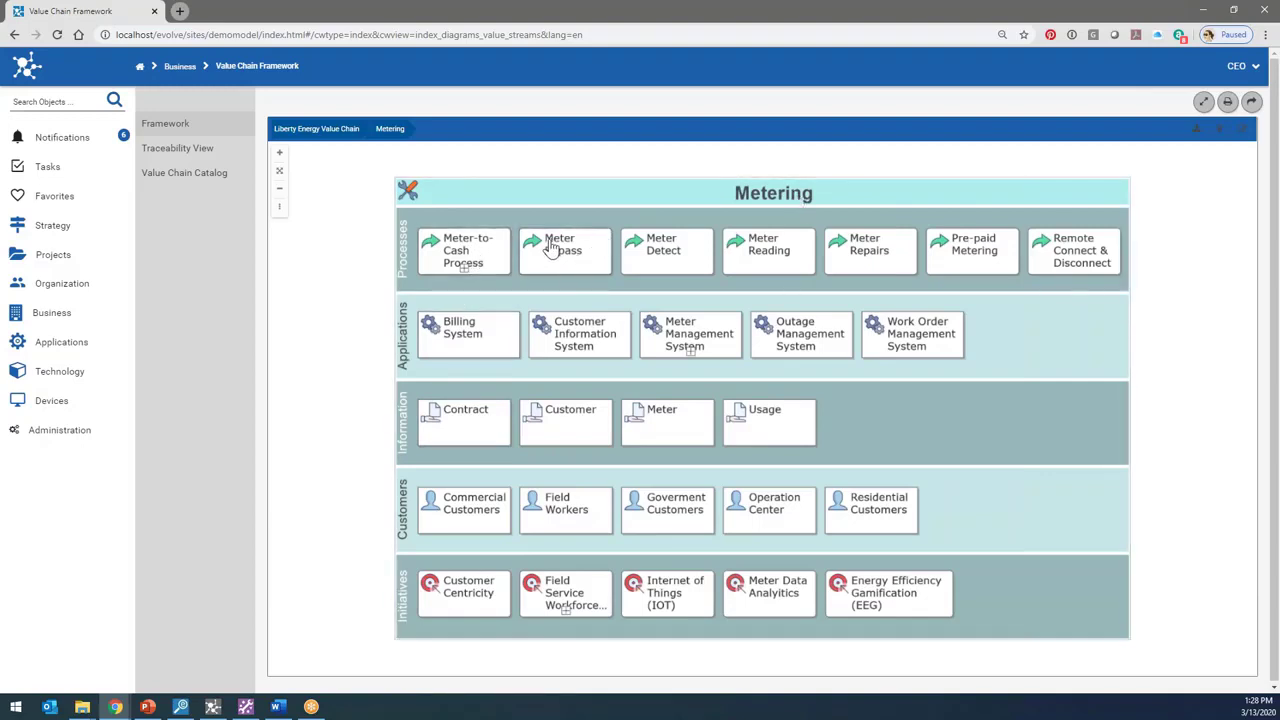
{"action": "left_click", "coordinate": [465, 277]}
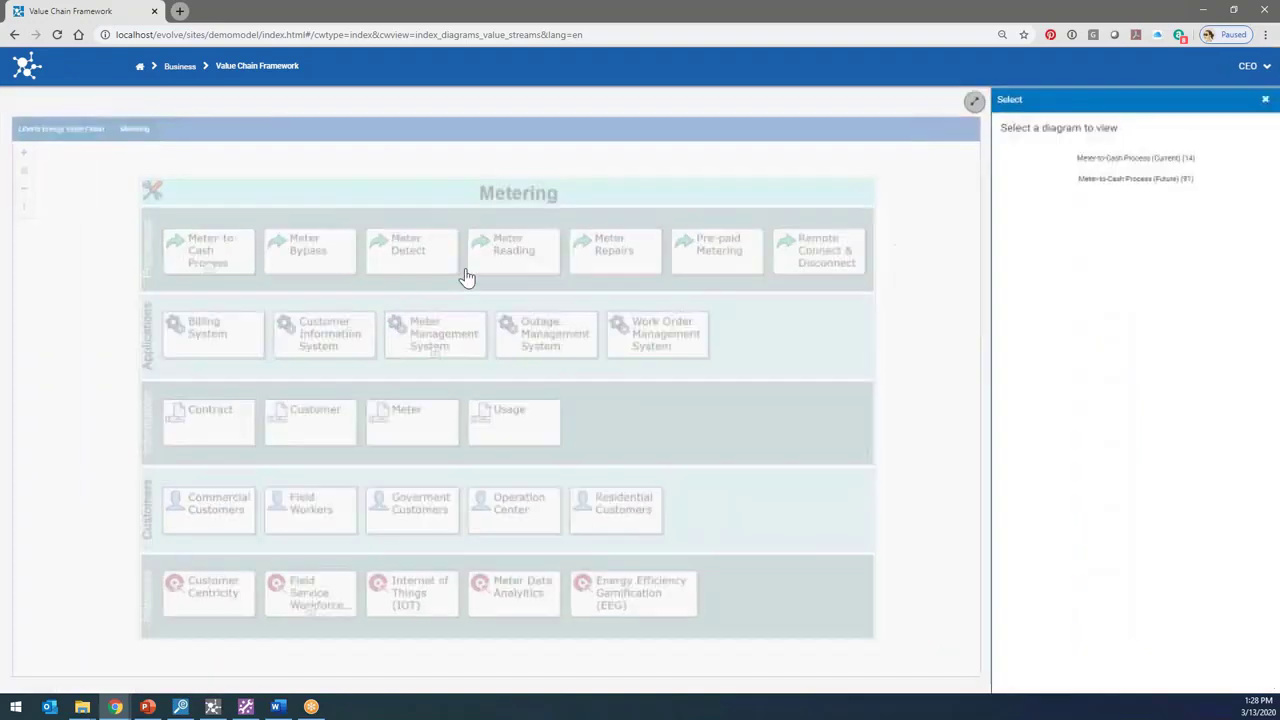
{"action": "left_click", "coordinate": [1140, 177]}
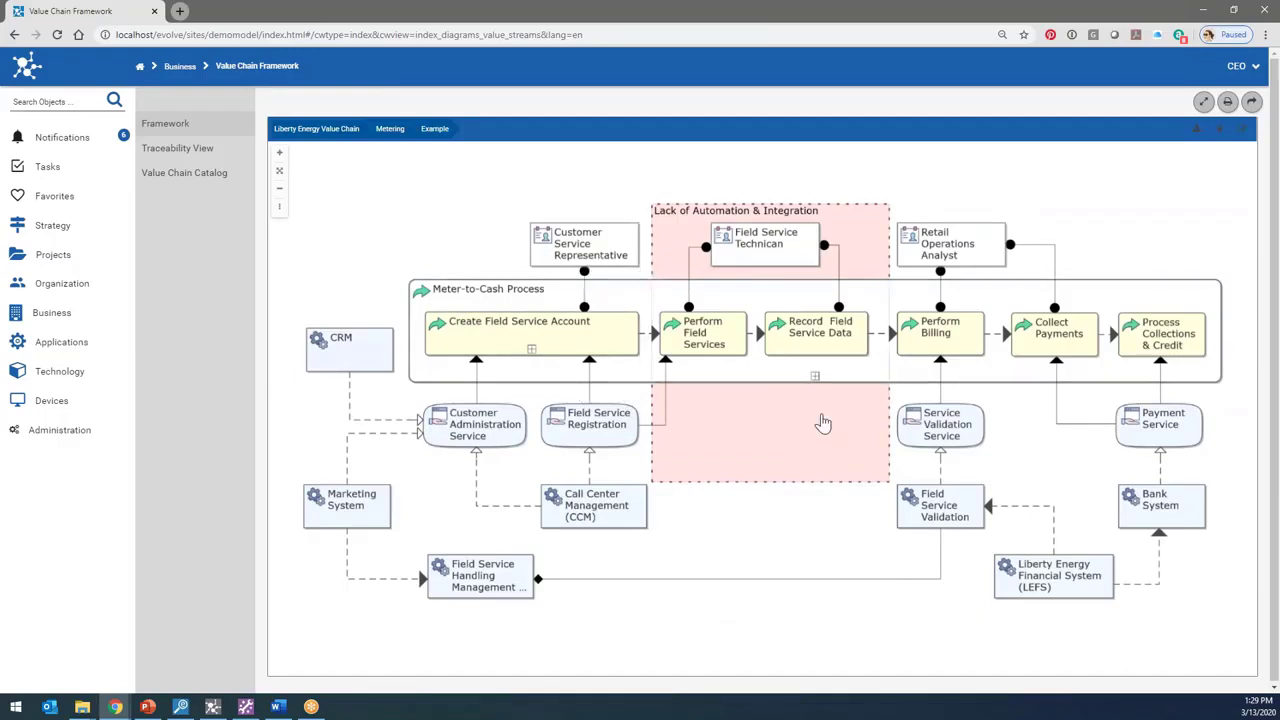
Step: View the options for sharing the process diagram page by email and close them without sending
{"action": "left_click", "coordinate": [1251, 102]}
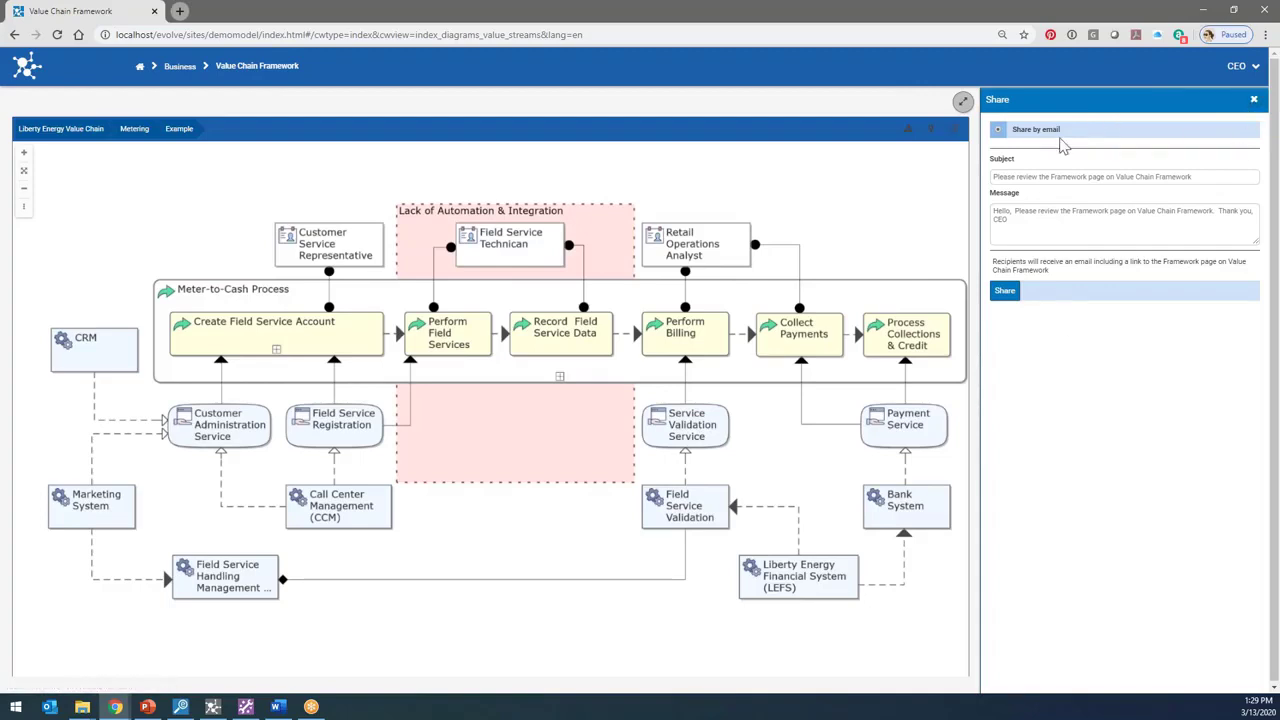
{"action": "left_click", "coordinate": [1254, 101]}
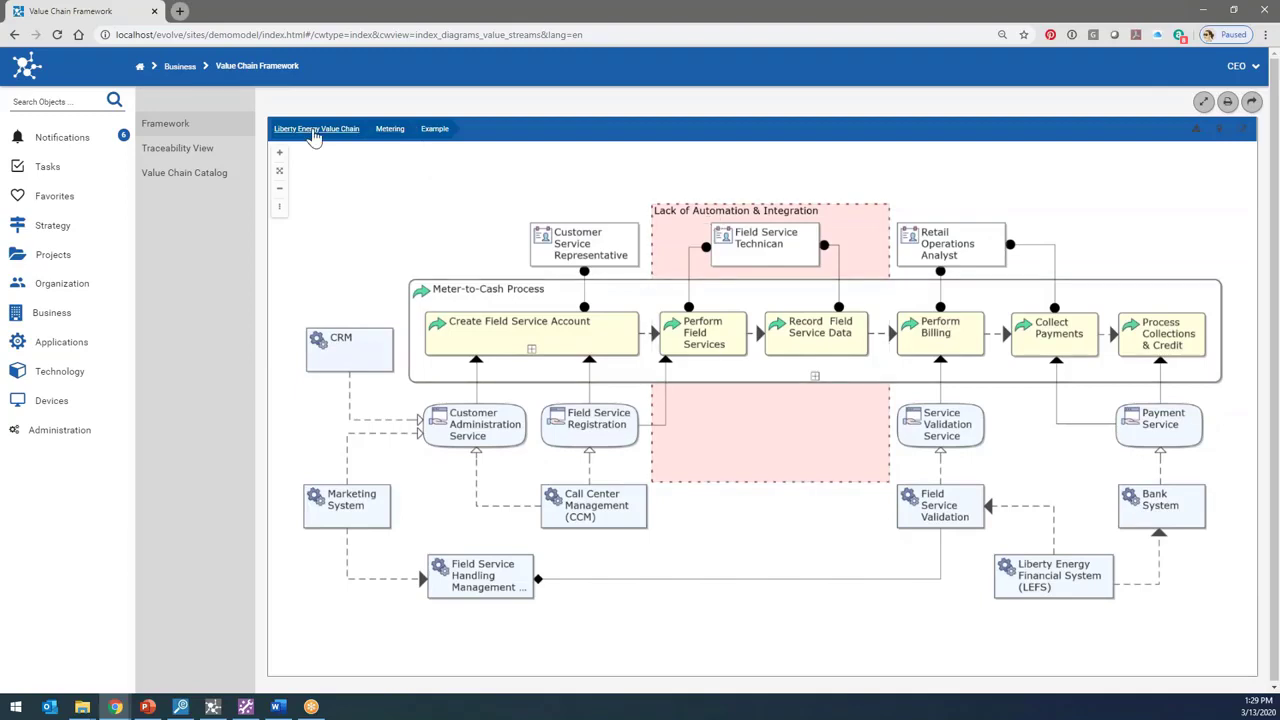
Step: Return to the Liberty Energy Value Chain, drill into Metering again, and view the Meter Management System (114) diagram
{"action": "left_click", "coordinate": [314, 130]}
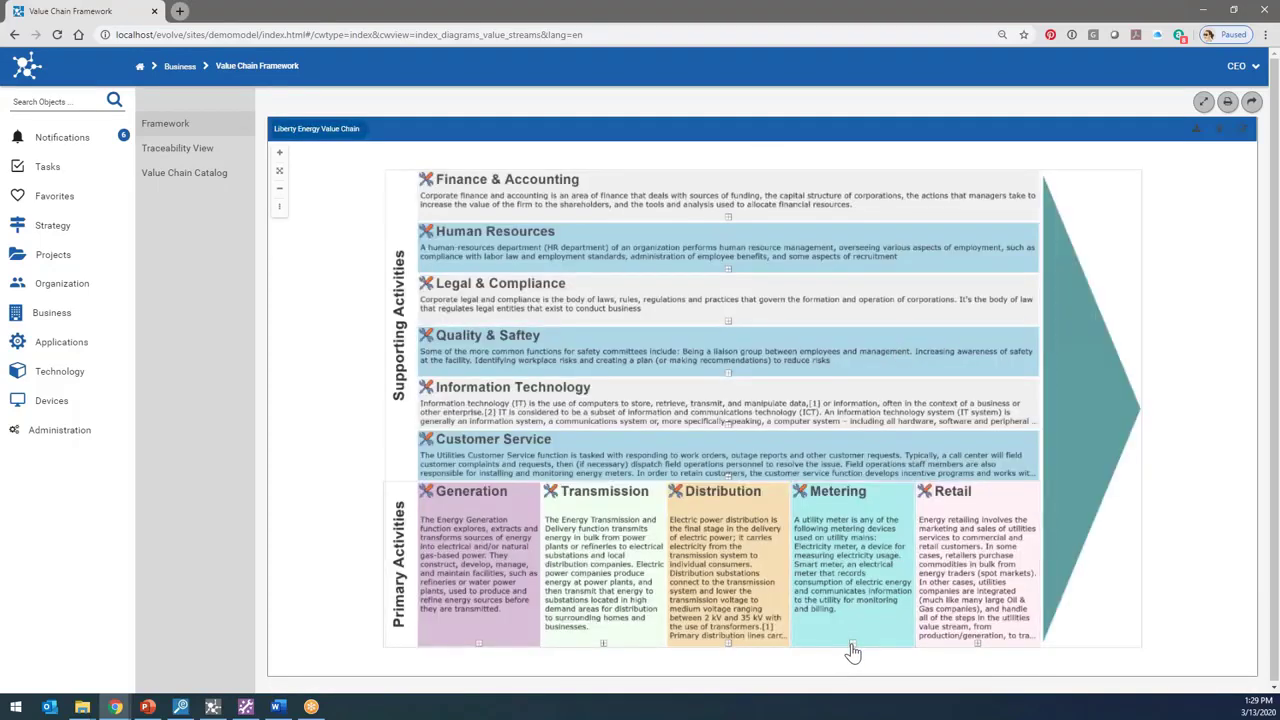
{"action": "left_click", "coordinate": [851, 646]}
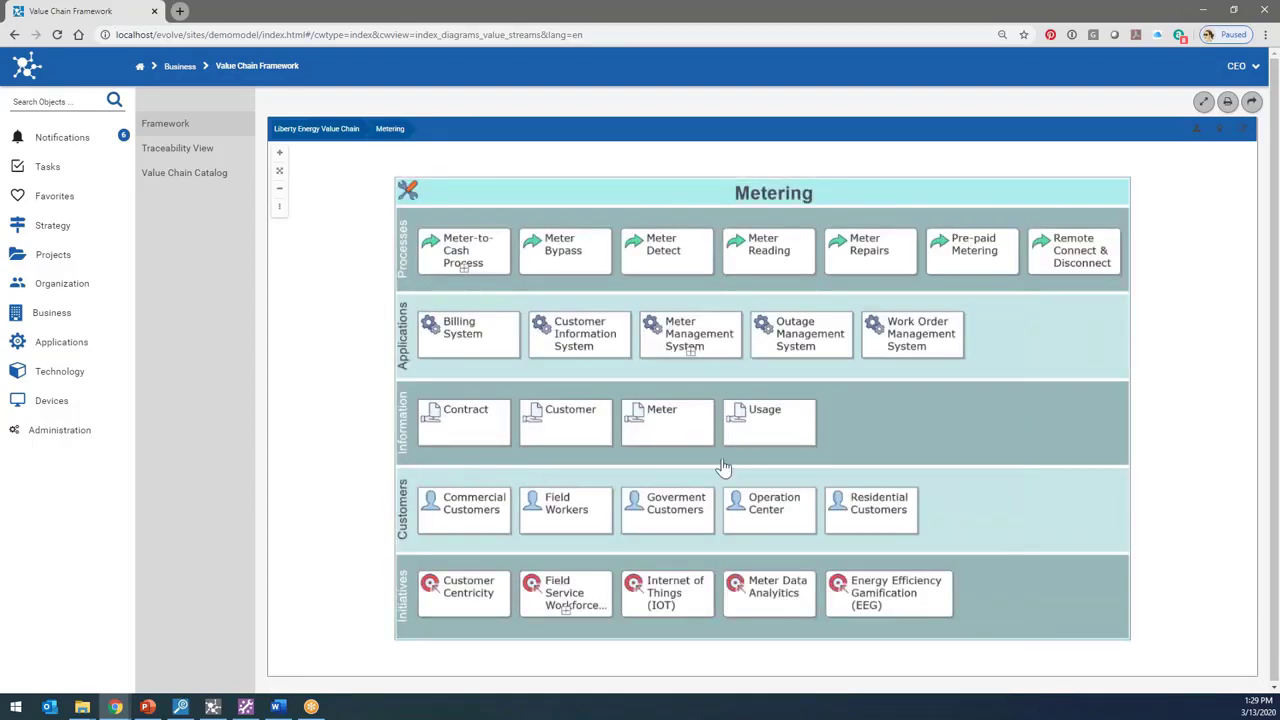
{"action": "left_click", "coordinate": [690, 360]}
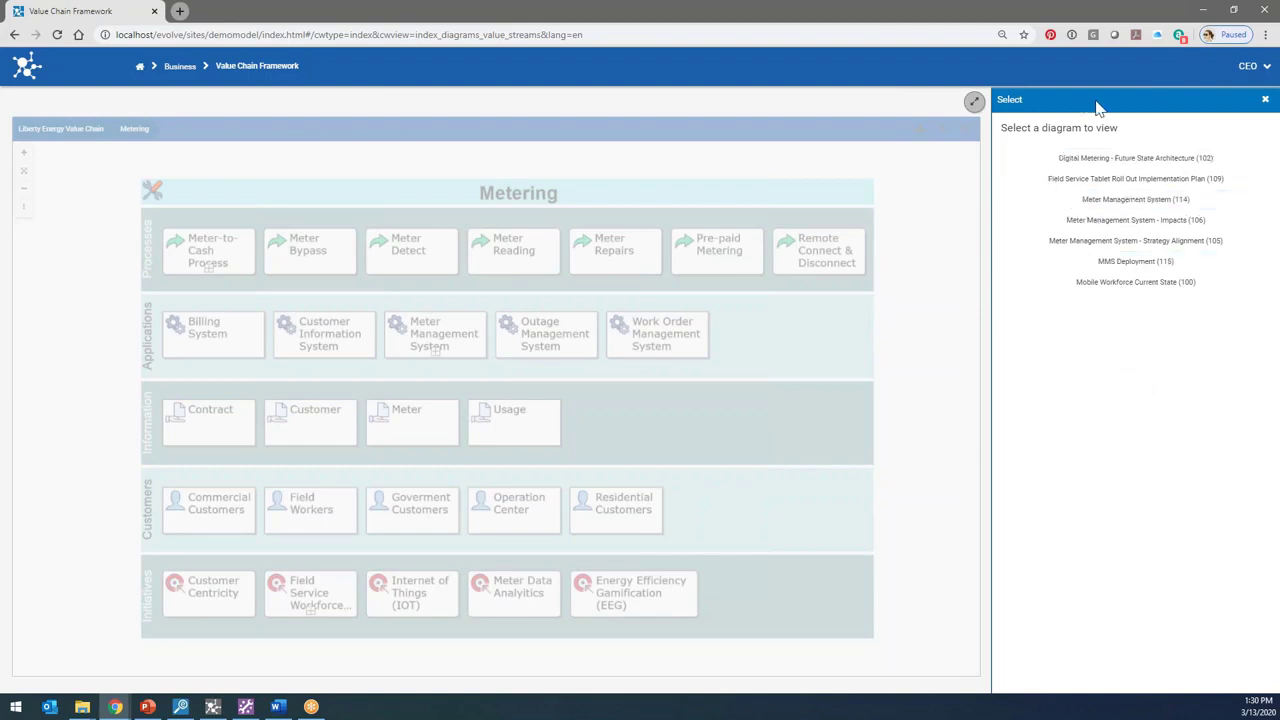
{"action": "left_click", "coordinate": [1127, 204]}
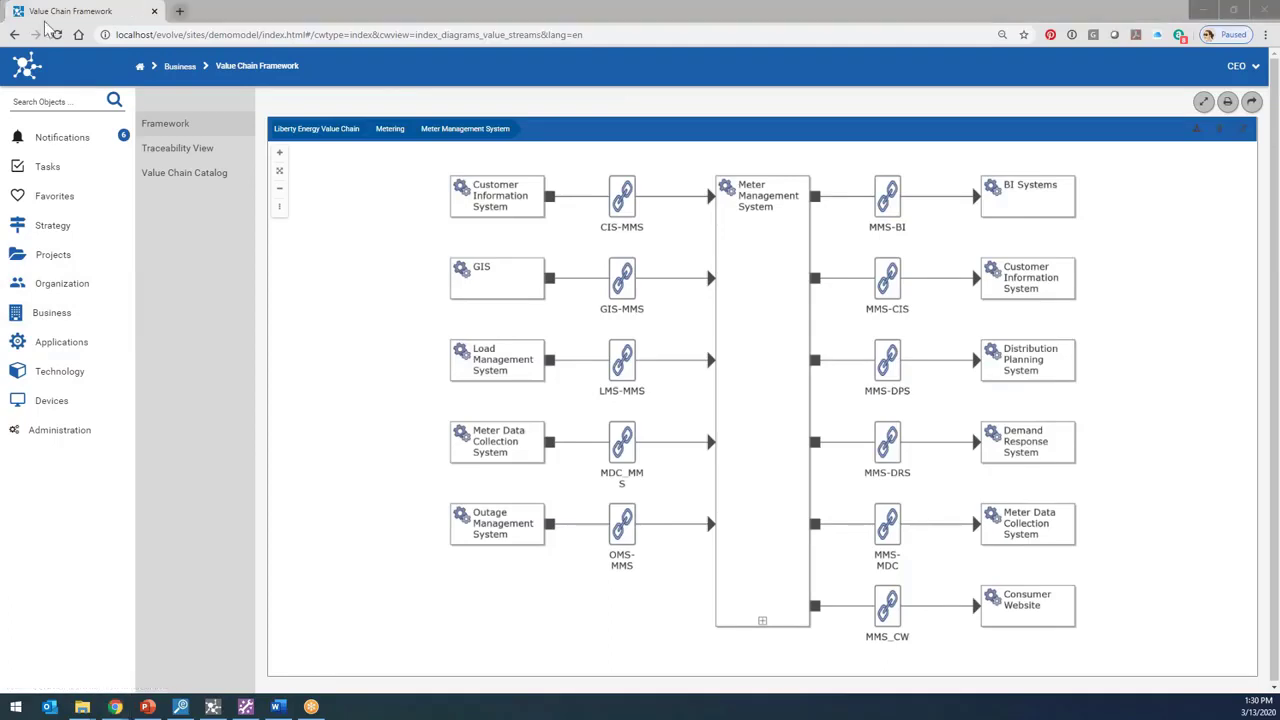
Step: Open the strategy team's Strategy Landscape from the home page, compare its current state with the Future State Direction, and return home
{"action": "left_click", "coordinate": [28, 78]}
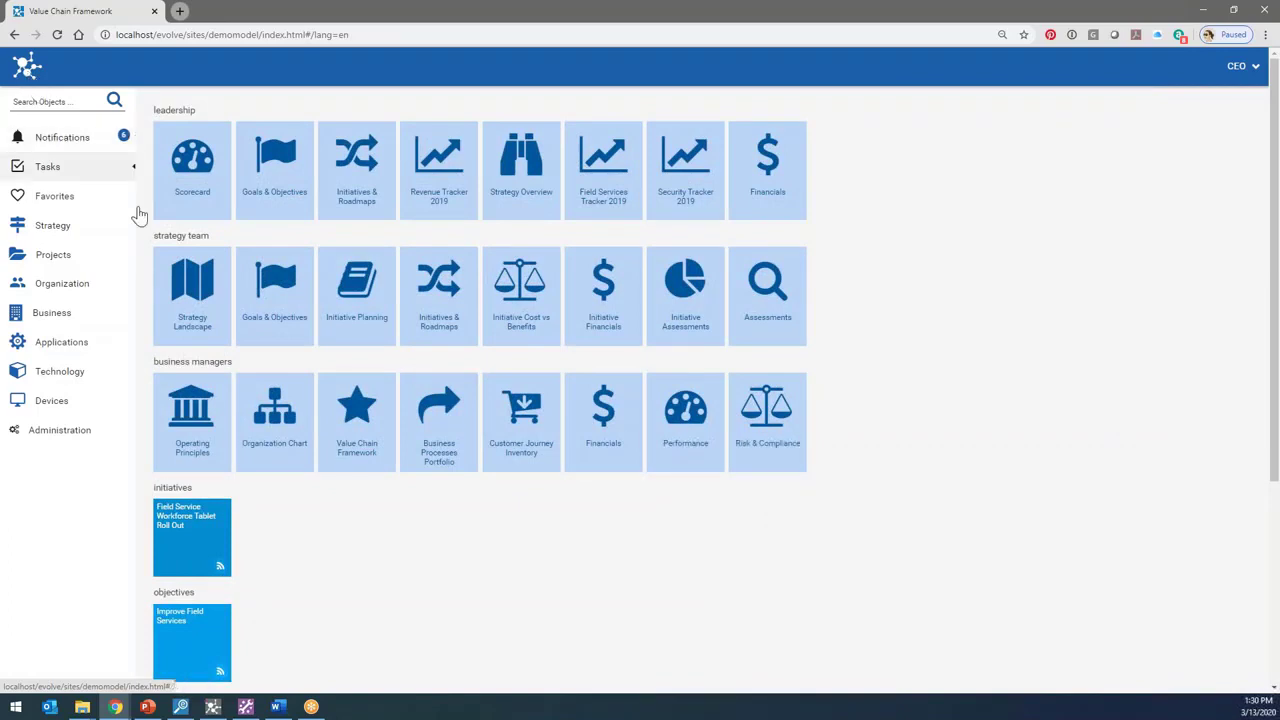
{"action": "left_click", "coordinate": [192, 300]}
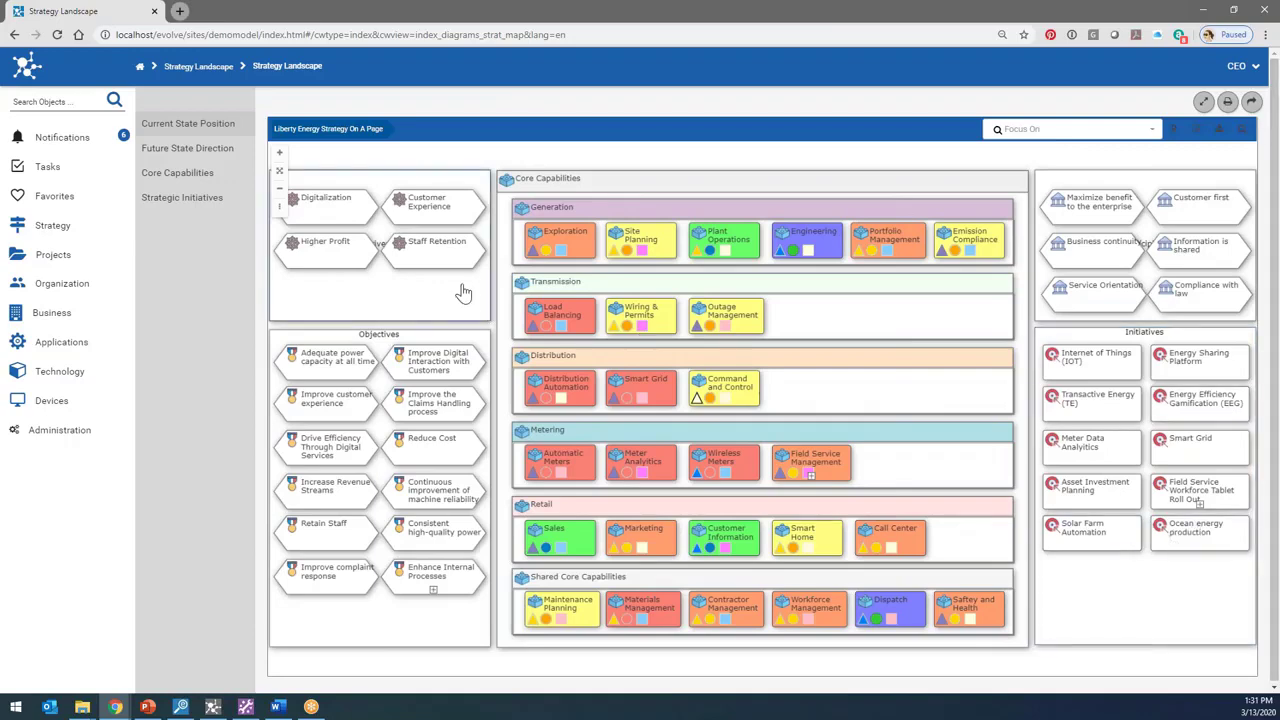
{"action": "left_click", "coordinate": [172, 152]}
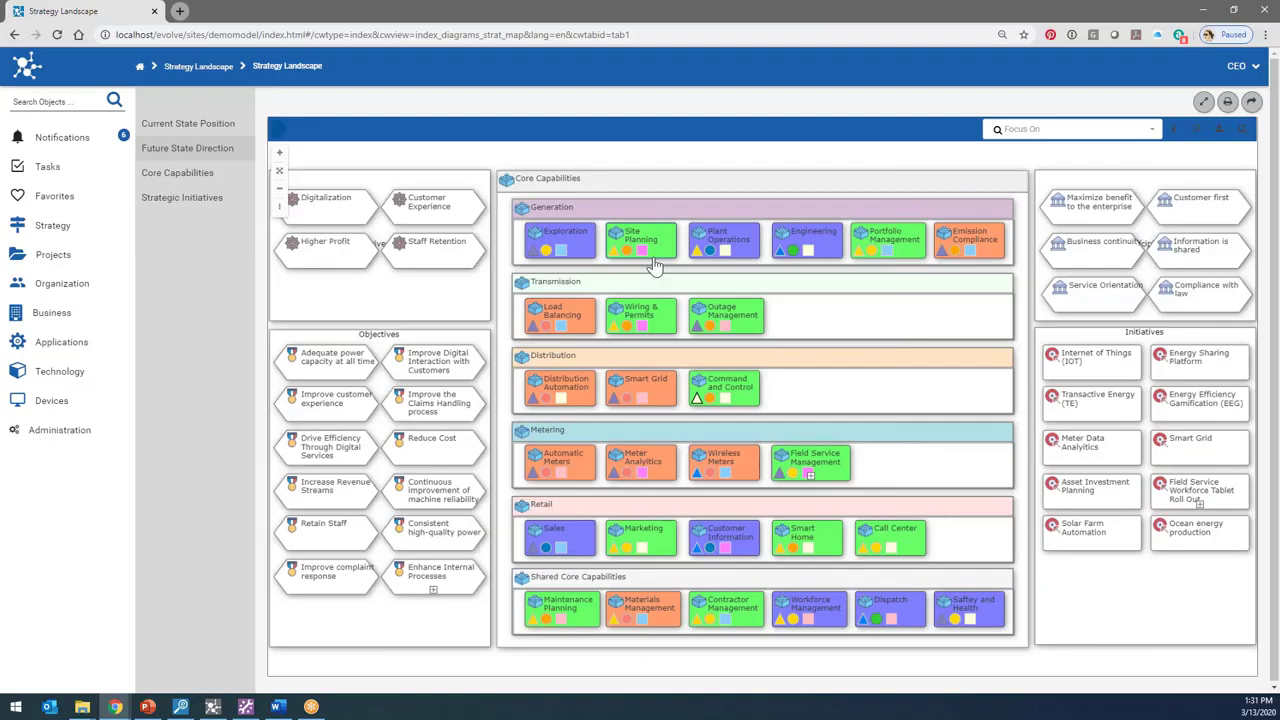
{"action": "left_click", "coordinate": [37, 68]}
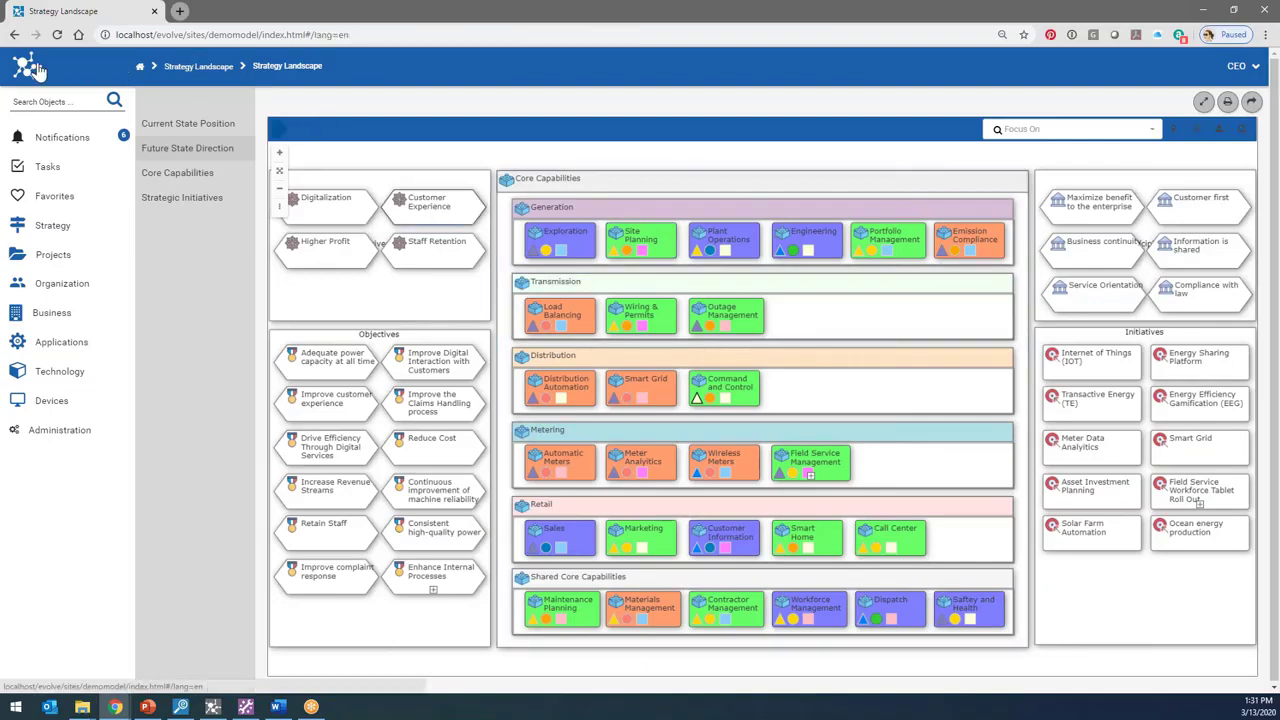